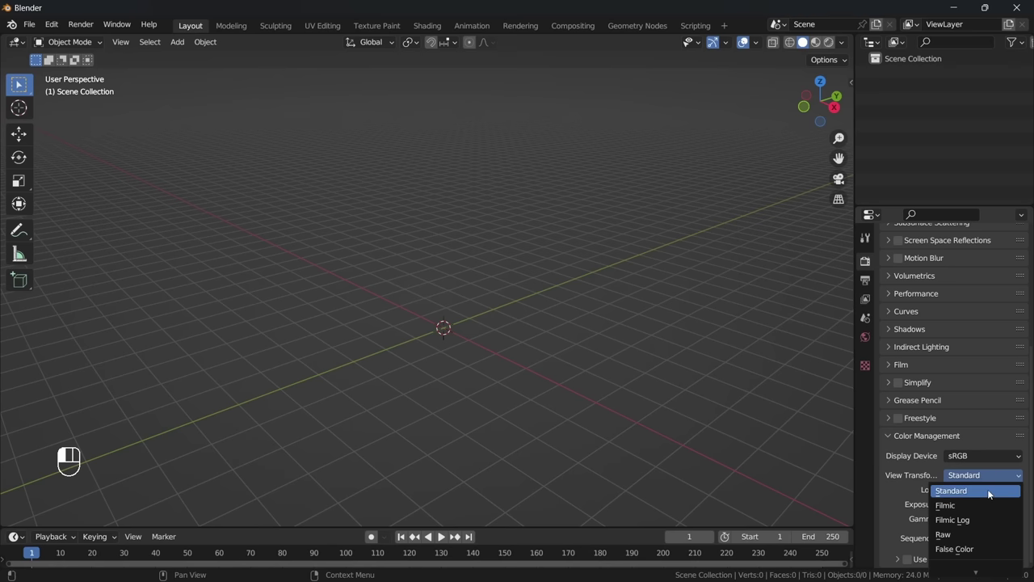
Step: Set the color management view transform to Standard
{"action": "left_click", "coordinate": [987, 490]}
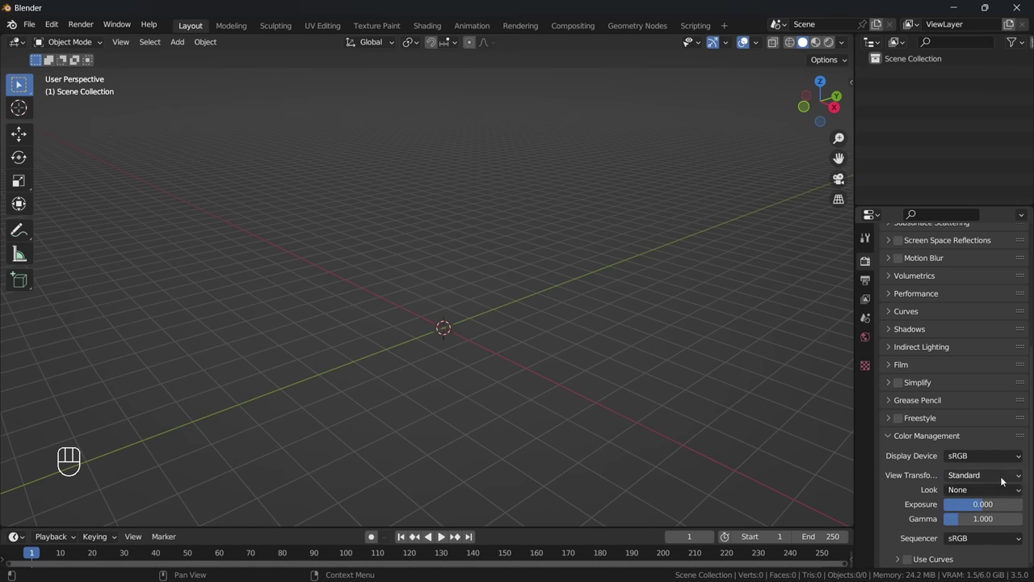
{"action": "scroll", "coordinate": [1002, 482], "scroll_direction": "up", "scroll_amount": 6}
Step: Search the add-ons in Preferences for "node" and check the details of Node Wrangler
{"action": "left_click", "coordinate": [51, 25]}
{"action": "left_click", "coordinate": [89, 216]}
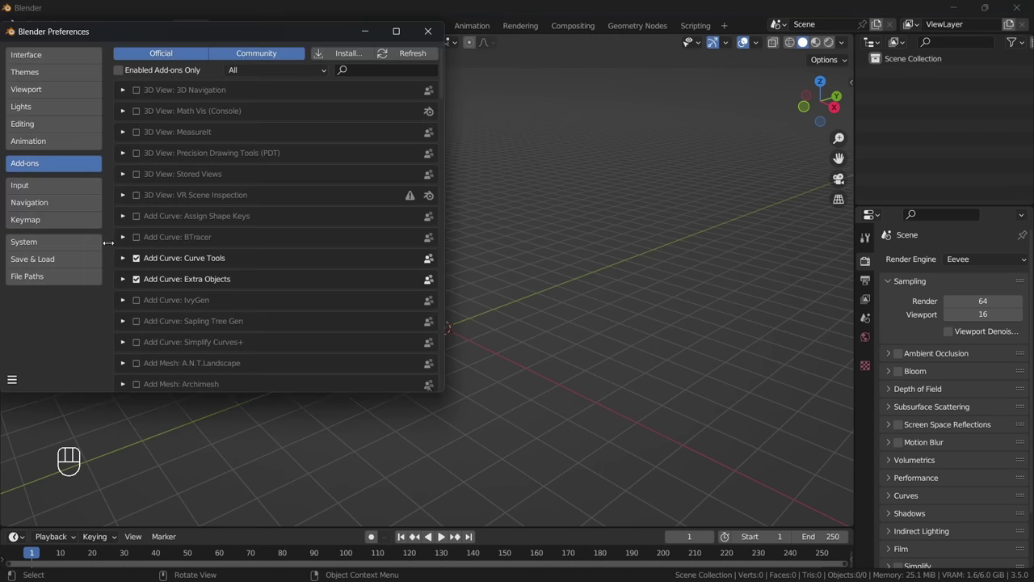
{"action": "type", "text": "node"}
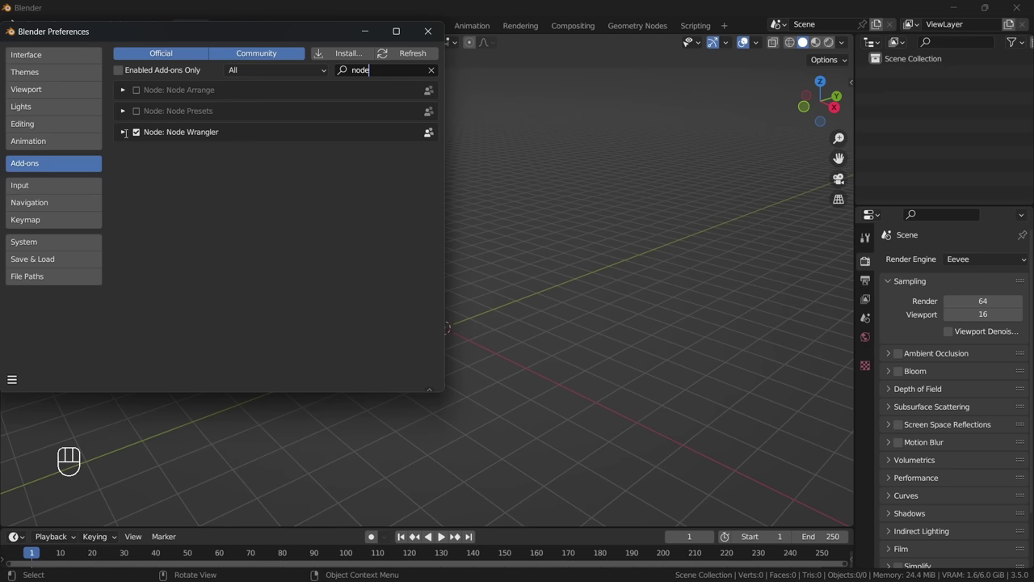
{"action": "left_click", "coordinate": [124, 132]}
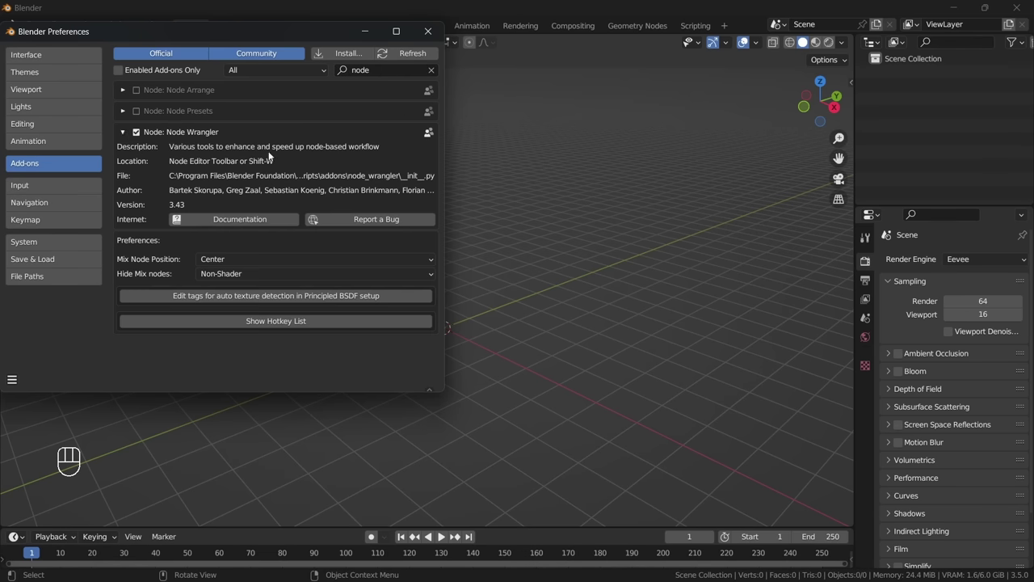
{"action": "left_click", "coordinate": [428, 32]}
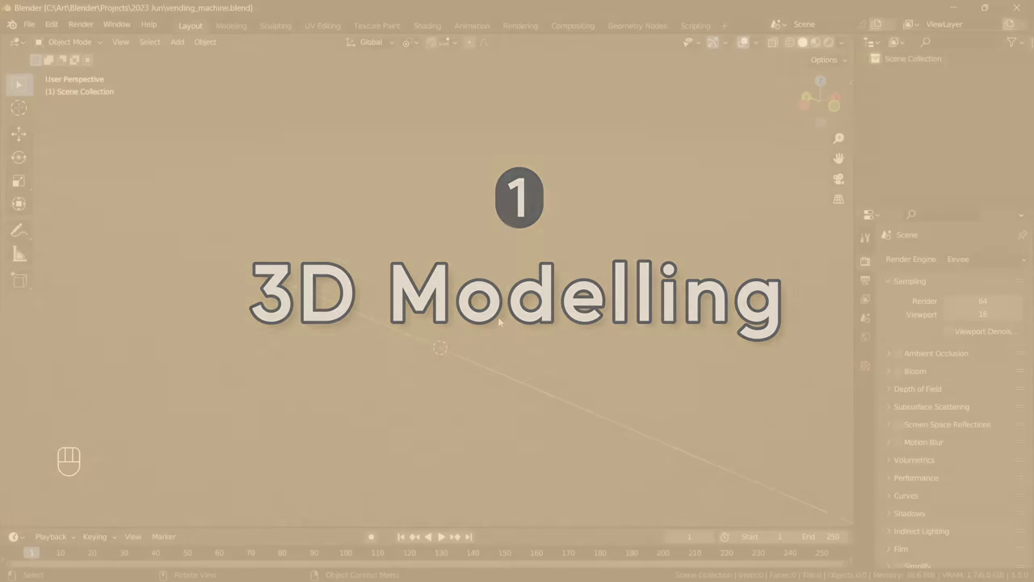
Step: Add a mesh cube and raise it along Z in front view so it sits above the ground line
{"action": "key", "text": "shift+a"}
{"action": "mouse_move", "coordinate": [502, 312]}
{"action": "left_click", "coordinate": [589, 323]}
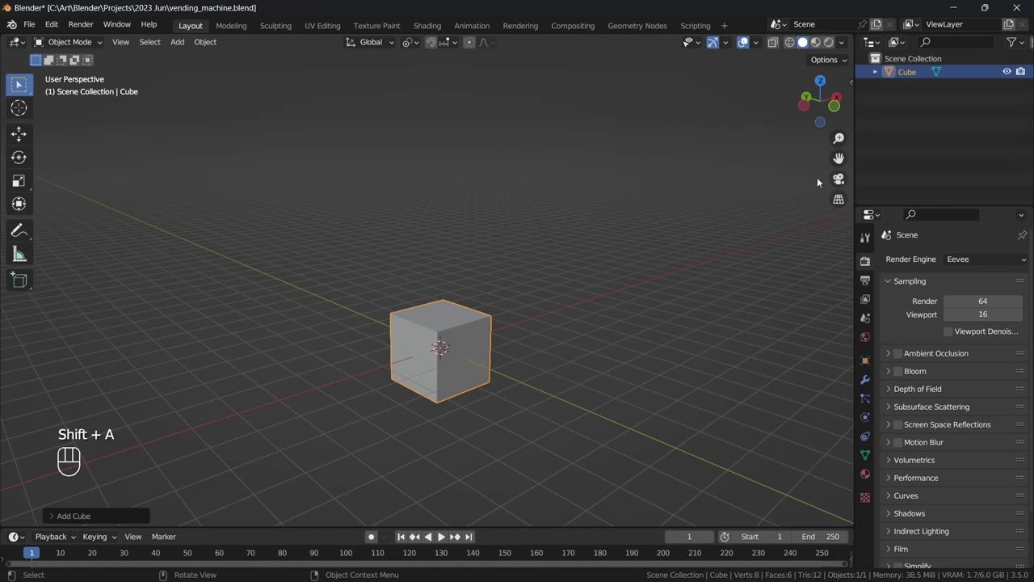
{"action": "left_click", "coordinate": [834, 106]}
{"action": "key", "text": "g"}
{"action": "key", "text": "z"}
{"action": "left_click", "coordinate": [540, 323]}
Step: Scale the cube's mesh along X to roughly two and a half times its width
{"action": "middle_click_drag", "start_coordinate": [539, 323], "coordinate": [524, 397], "text": "ctrl"}
{"action": "key", "text": "Tab"}
{"action": "key", "text": "s"}
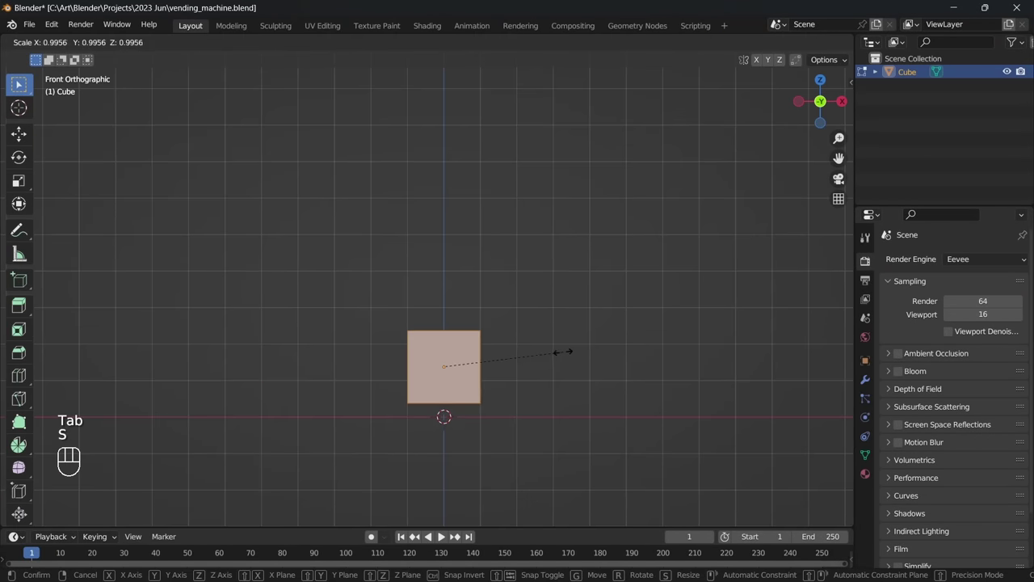
{"action": "key", "text": "x"}
{"action": "left_click", "coordinate": [738, 348]}
Step: Move the block's top vertices up along Z by about 0.61 to form a tall cabinet
{"action": "key", "text": "alt+z"}
{"action": "key", "text": "1"}
{"action": "left_click_drag", "start_coordinate": [314, 300], "coordinate": [594, 354]}
{"action": "key", "text": "g"}
{"action": "key", "text": "z"}
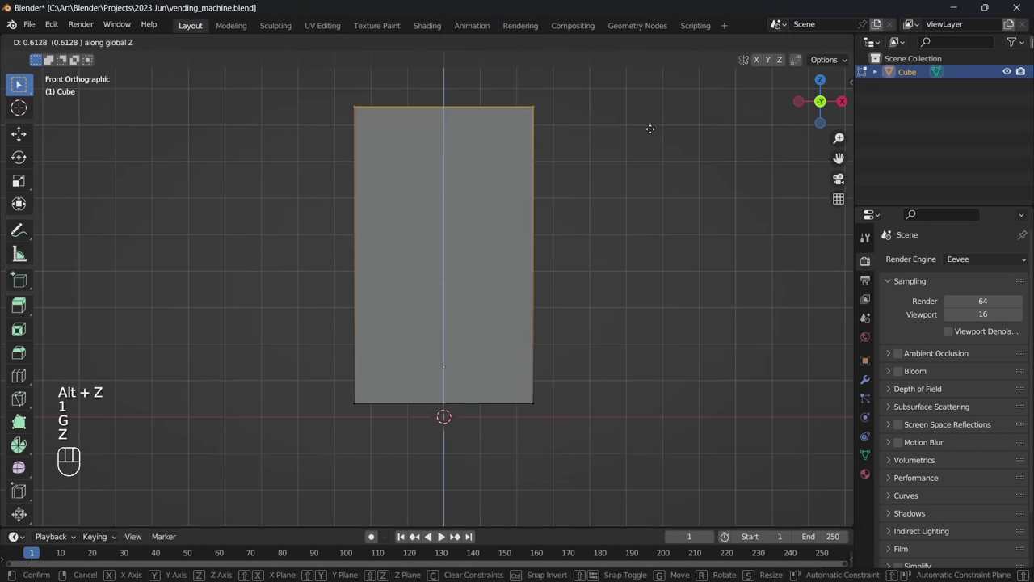
{"action": "left_click", "coordinate": [650, 128]}
Step: Scale the whole cabinet mesh along Y to make it deeper
{"action": "key", "text": "a"}
{"action": "middle_click_drag", "start_coordinate": [558, 182], "coordinate": [495, 297]}
{"action": "key", "text": "s"}
{"action": "key", "text": "y"}
{"action": "left_click", "coordinate": [575, 268]}
Step: Apply the cabinet's transform and bevel all its edges slightly with two segments
{"action": "key", "text": "Tab"}
{"action": "key", "text": "alt+z"}
{"action": "key", "text": "ctrl+a"}
{"action": "left_click", "coordinate": [414, 265]}
{"action": "key", "text": "Tab"}
{"action": "key", "text": "ctrl+b"}
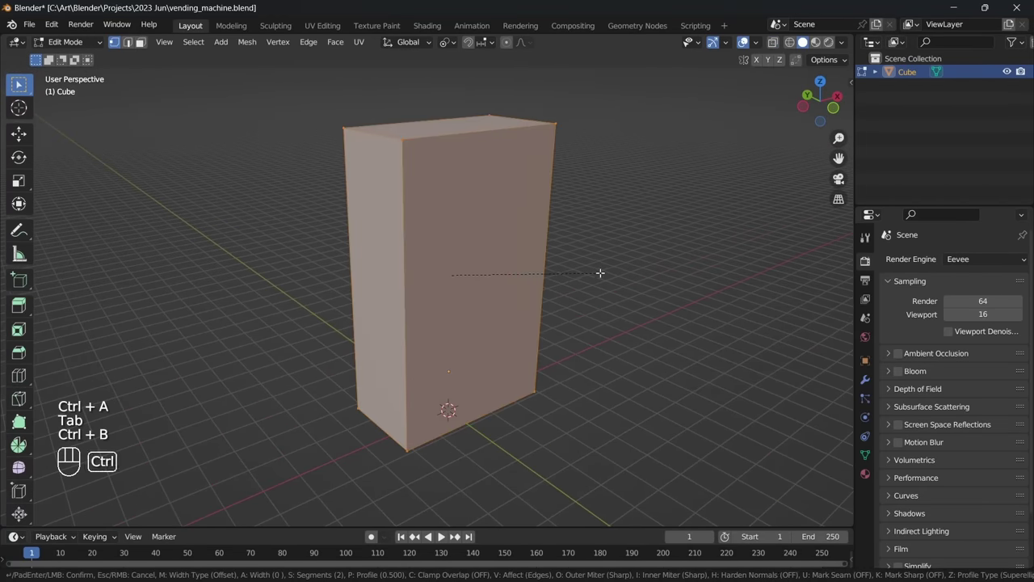
{"action": "left_click", "coordinate": [606, 265]}
{"action": "key", "text": "Tab"}
Step: Add a mesh cylinder and scale its mesh down to about a quarter of its size for a leg
{"action": "middle_click_drag", "start_coordinate": [542, 268], "coordinate": [591, 259]}
{"action": "middle_click_drag", "start_coordinate": [627, 291], "coordinate": [636, 294], "text": "shift"}
{"action": "key", "text": "shift+a"}
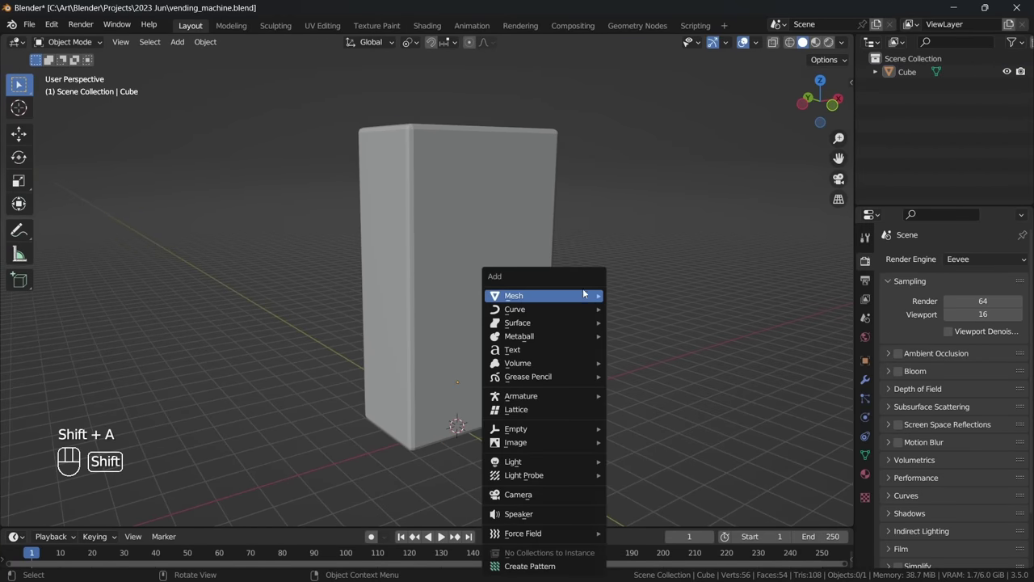
{"action": "mouse_move", "coordinate": [563, 299]}
{"action": "left_click", "coordinate": [646, 363]}
{"action": "left_click", "coordinate": [832, 105]}
{"action": "scroll", "coordinate": [614, 436], "scroll_direction": "up", "scroll_amount": 2}
{"action": "middle_click_drag", "start_coordinate": [549, 476], "coordinate": [541, 364], "text": "shift"}
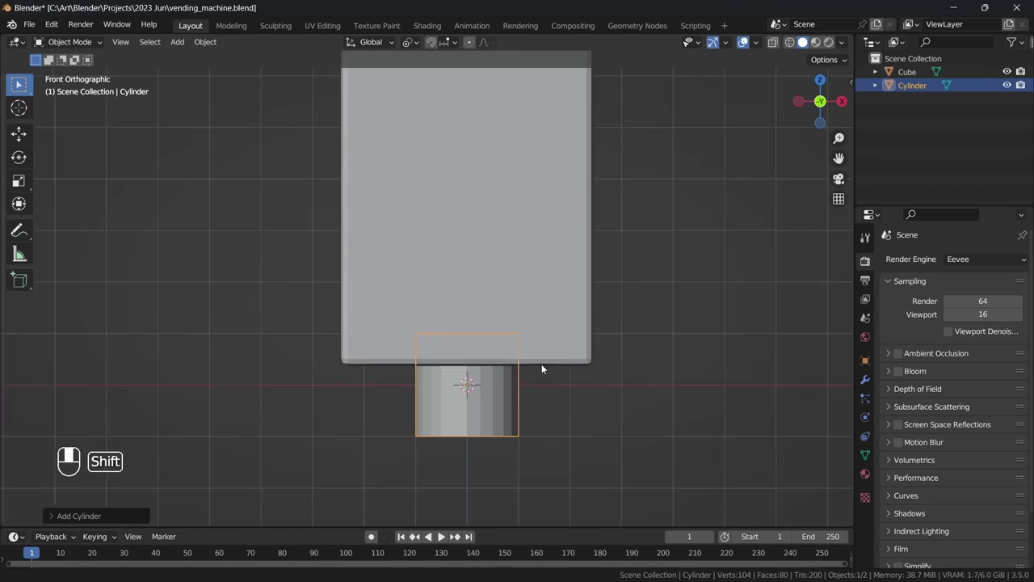
{"action": "key", "text": "Tab"}
{"action": "key", "text": "s"}
{"action": "left_click", "coordinate": [538, 388]}
Step: Raise the small cylinder about 0.026 along Z and position it under the cabinet's front-left corner
{"action": "key", "text": "g"}
{"action": "key", "text": "z"}
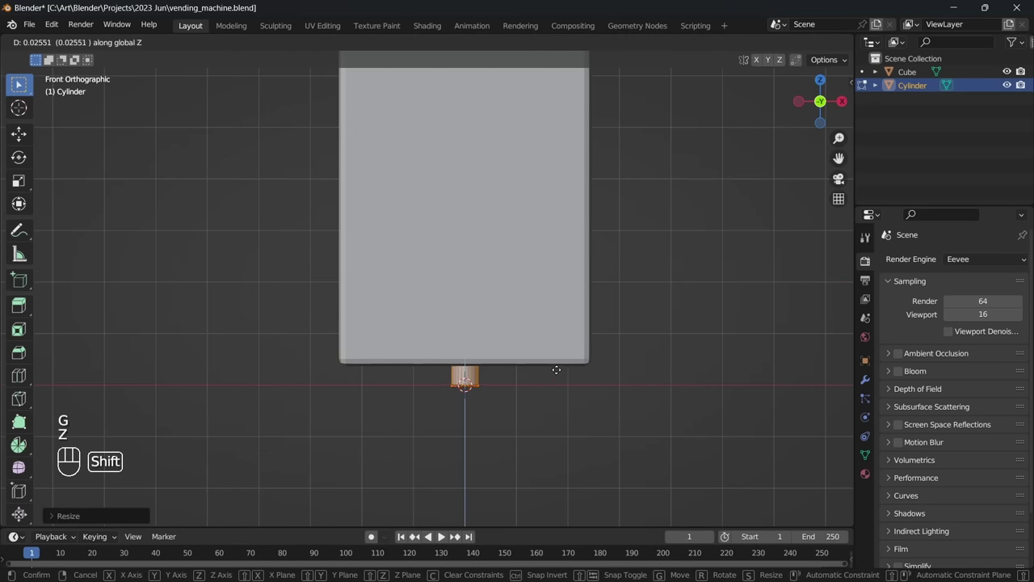
{"action": "left_click", "coordinate": [558, 369]}
{"action": "key", "text": "g"}
{"action": "key", "text": "x"}
{"action": "left_click", "coordinate": [589, 346]}
{"action": "key", "text": "g"}
{"action": "middle_click_drag", "start_coordinate": [601, 345], "coordinate": [526, 377], "text": "alt"}
{"action": "key", "text": "x"}
{"action": "left_click", "coordinate": [555, 364]}
Step: Taper the leg by scaling down the vertices of its bottom ring
{"action": "key", "text": "alt+z"}
{"action": "left_click_drag", "start_coordinate": [397, 411], "coordinate": [543, 378]}
{"action": "key", "text": "s"}
{"action": "left_click", "coordinate": [610, 382]}
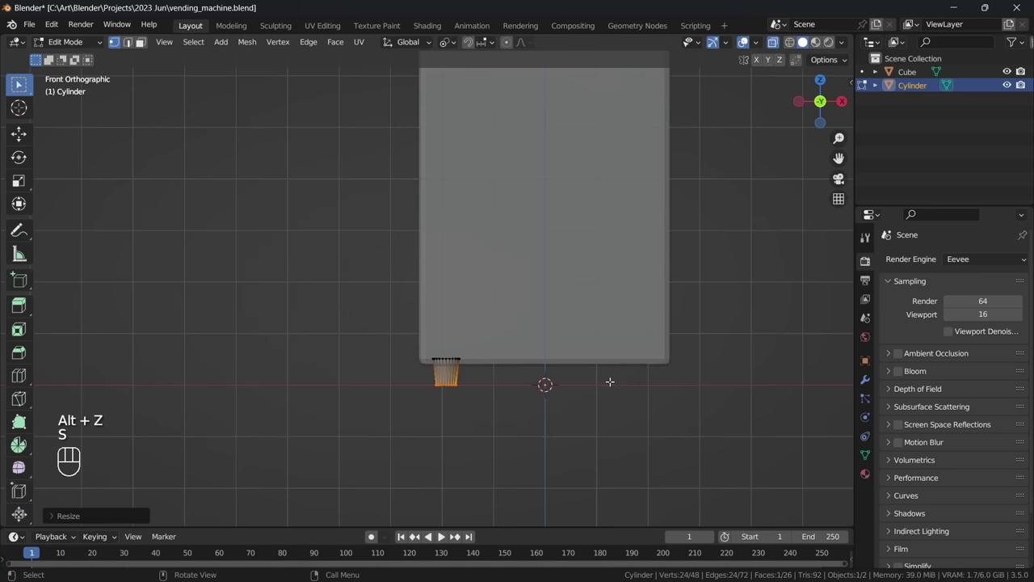
{"action": "key", "text": "Tab"}
Step: Add a Mirror modifier to the leg on the X and Y axes with Cube as the mirror object
{"action": "middle_click_drag", "start_coordinate": [515, 377], "coordinate": [596, 372]}
{"action": "key", "text": "alt+z"}
{"action": "left_click", "coordinate": [865, 379]}
{"action": "left_click", "coordinate": [903, 259]}
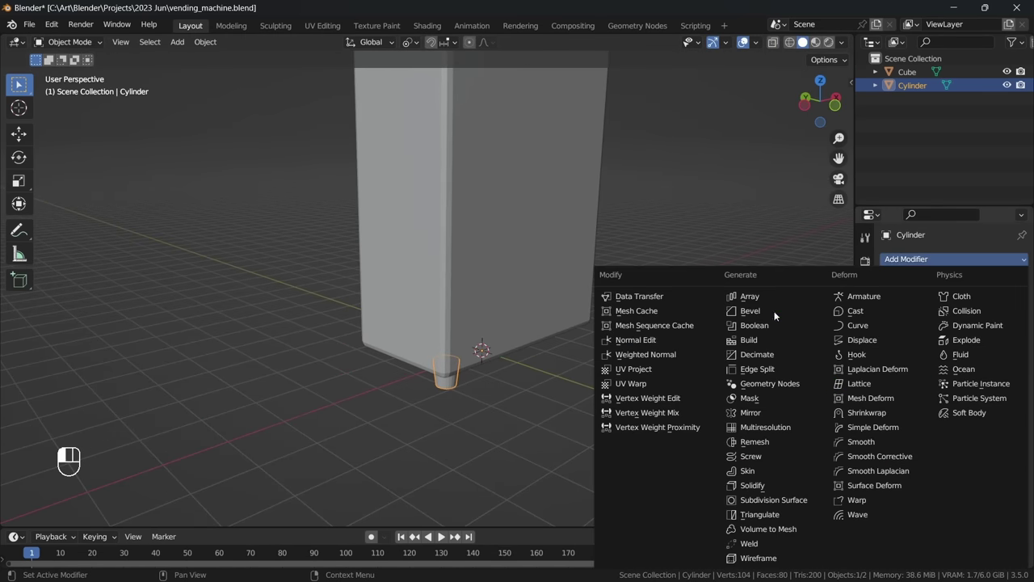
{"action": "left_click", "coordinate": [749, 412]}
{"action": "left_click", "coordinate": [972, 302]}
{"action": "middle_click_drag", "start_coordinate": [483, 340], "coordinate": [521, 325]}
{"action": "left_click", "coordinate": [610, 283]}
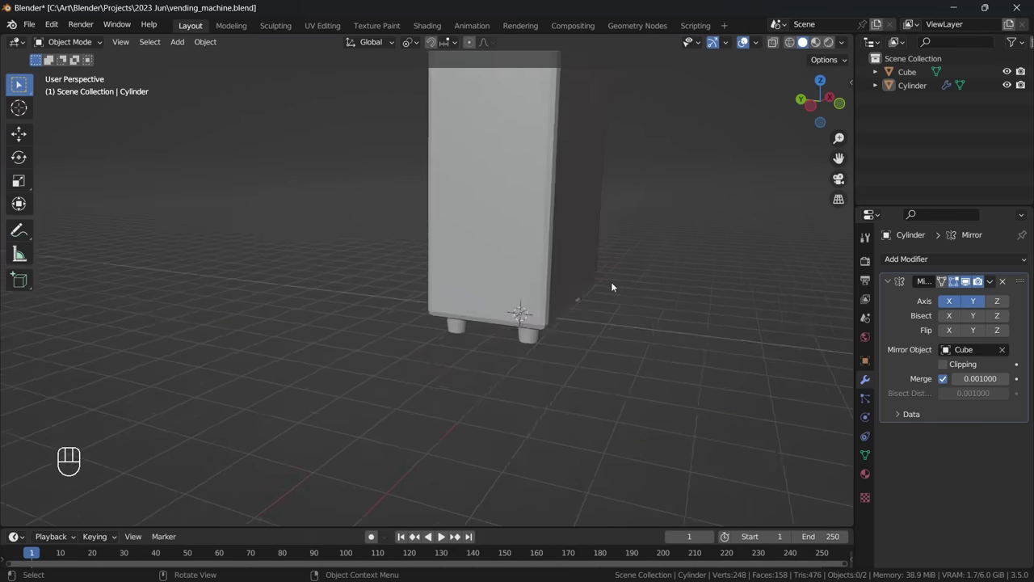
Step: Scale the cabinet's mesh slightly deeper along the Y axis
{"action": "scroll", "coordinate": [606, 283], "scroll_direction": "down", "scroll_amount": 3}
{"action": "middle_click_drag", "start_coordinate": [577, 242], "coordinate": [457, 345], "text": "shift"}
{"action": "left_click", "coordinate": [457, 347]}
{"action": "key", "text": "Tab"}
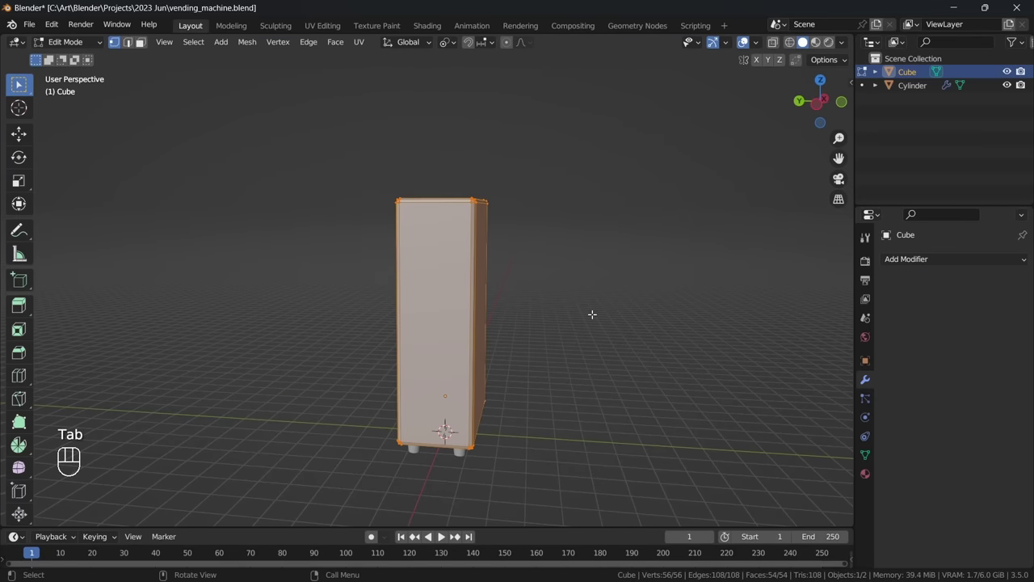
{"action": "key", "text": "s"}
{"action": "key", "text": "y"}
{"action": "left_click", "coordinate": [605, 322]}
{"action": "key", "text": "Tab"}
Step: Move the mirrored legs about 0.016 outward along Y in side view, towards the cabinet's edges
{"action": "left_click", "coordinate": [505, 328]}
{"action": "middle_click_drag", "start_coordinate": [525, 299], "coordinate": [678, 233], "text": "alt"}
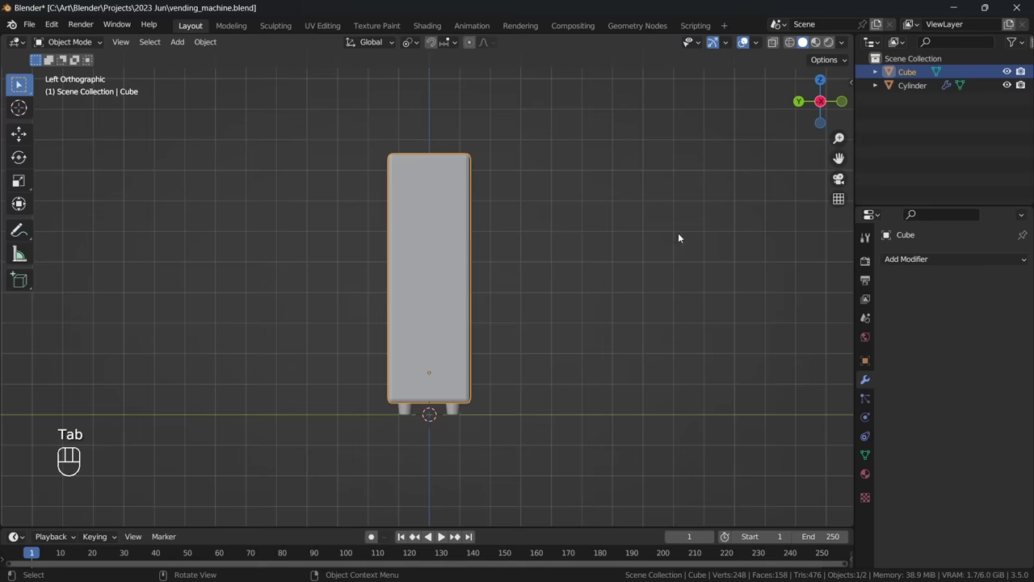
{"action": "scroll", "coordinate": [614, 324], "scroll_direction": "up", "scroll_amount": 4}
{"action": "middle_click_drag", "start_coordinate": [510, 501], "coordinate": [522, 313], "text": "shift"}
{"action": "left_click", "coordinate": [509, 363]}
{"action": "key", "text": "g"}
{"action": "key", "text": "y"}
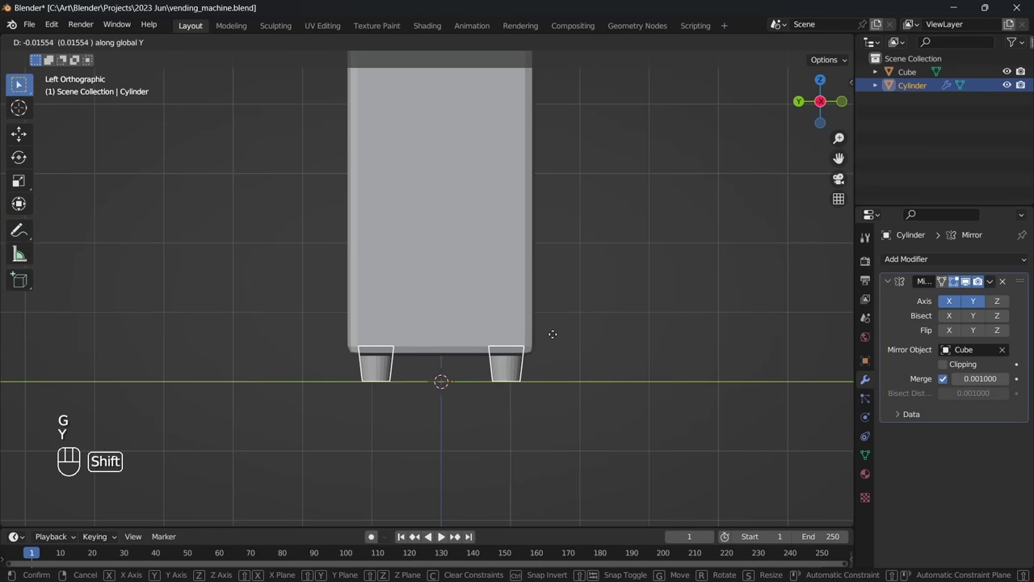
{"action": "left_click", "coordinate": [552, 334]}
{"action": "left_click", "coordinate": [552, 334]}
Step: Add a filled mesh circle and scale it up into a round ground disc extending beyond the cabinet
{"action": "middle_click_drag", "start_coordinate": [594, 292], "coordinate": [533, 329]}
{"action": "scroll", "coordinate": [533, 329], "scroll_direction": "down", "scroll_amount": 3}
{"action": "middle_click_drag", "start_coordinate": [590, 251], "coordinate": [562, 239], "text": "shift"}
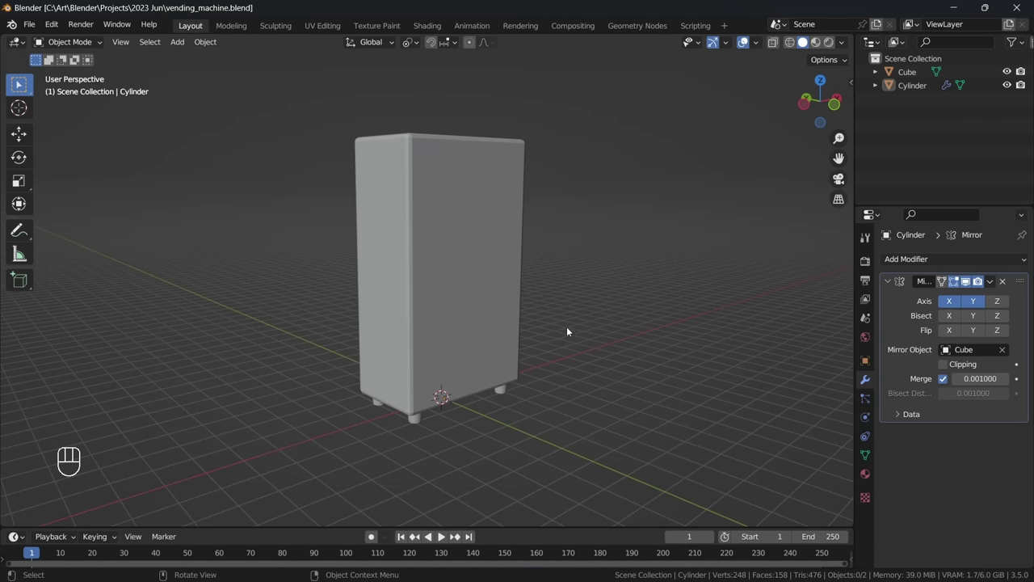
{"action": "middle_click_drag", "start_coordinate": [566, 327], "coordinate": [571, 294]}
{"action": "key", "text": "shift+a"}
{"action": "mouse_move", "coordinate": [601, 289]}
{"action": "left_click", "coordinate": [638, 320]}
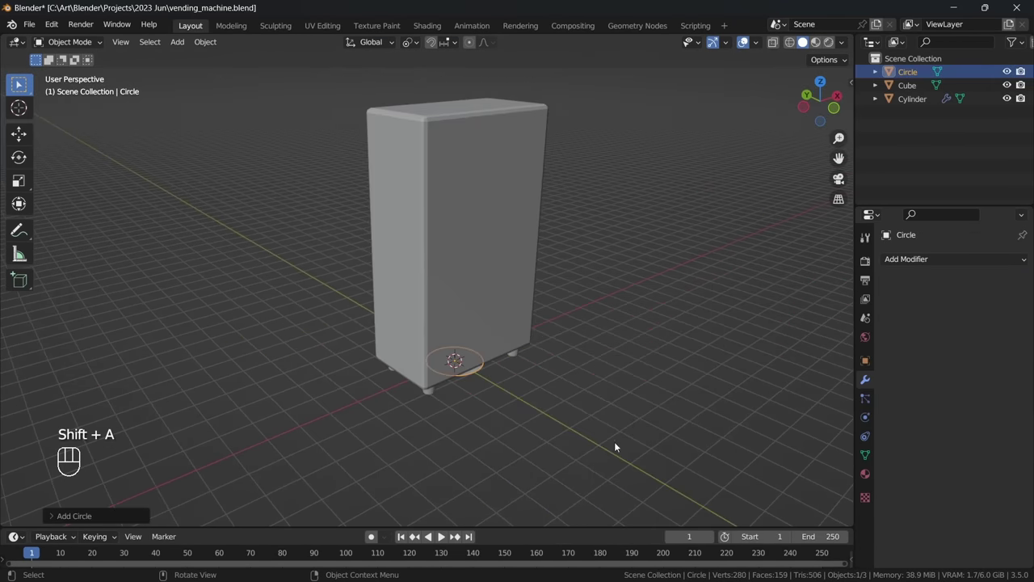
{"action": "key", "text": "s"}
{"action": "left_click", "coordinate": [617, 365]}
{"action": "middle_click_drag", "start_coordinate": [557, 380], "coordinate": [537, 357]}
{"action": "middle_click_drag", "start_coordinate": [576, 323], "coordinate": [596, 314], "text": "shift"}
{"action": "left_click", "coordinate": [544, 370]}
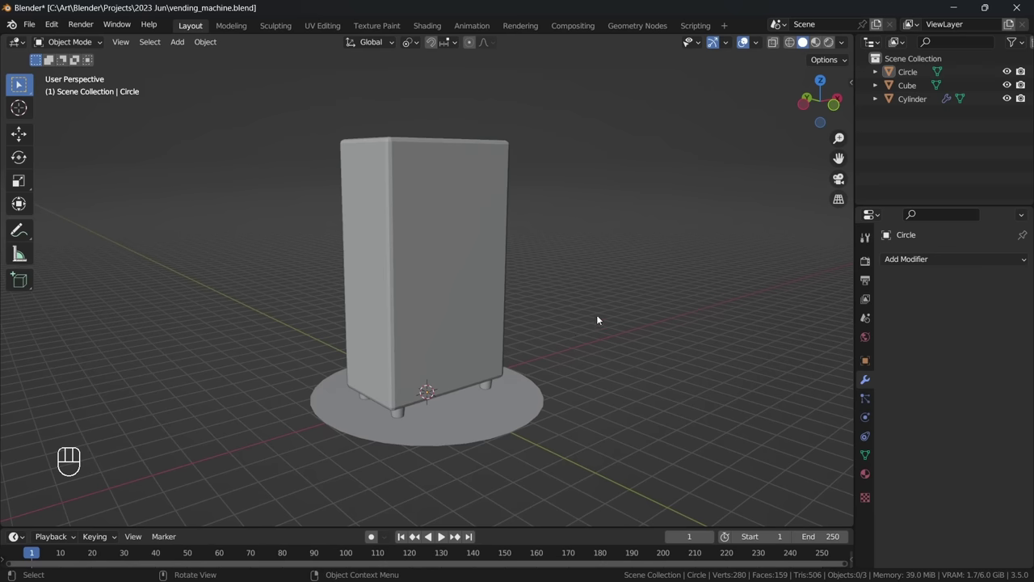
Step: Rename the cabinet object as machine
{"action": "key", "text": "F2"}
{"action": "type", "text": "machg"}
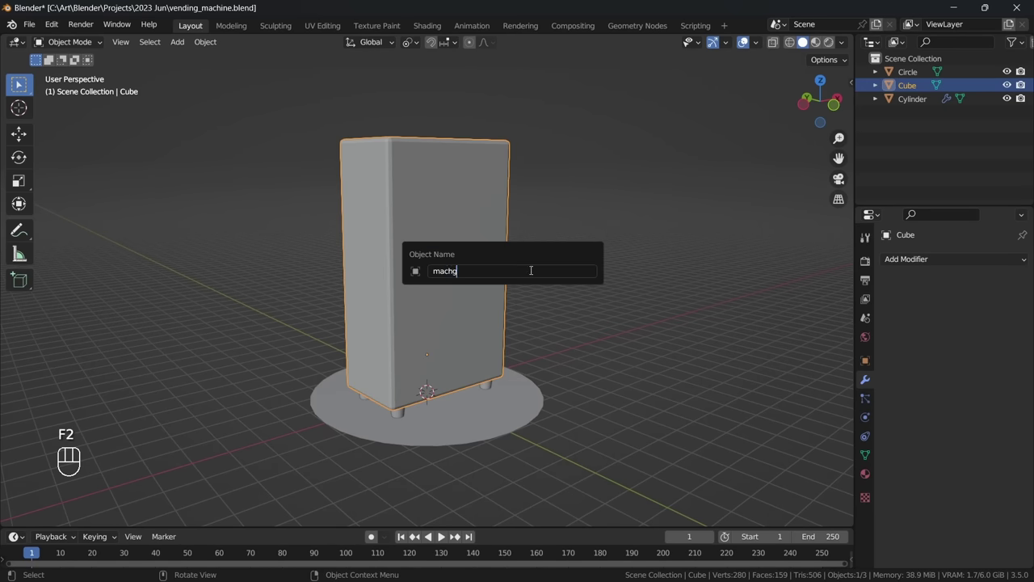
{"action": "type", "text": "hine"}
{"action": "key", "text": "Return"}
Step: Rename the mirrored cylinder object as legs and the circle disc as ground
{"action": "left_click", "coordinate": [407, 414]}
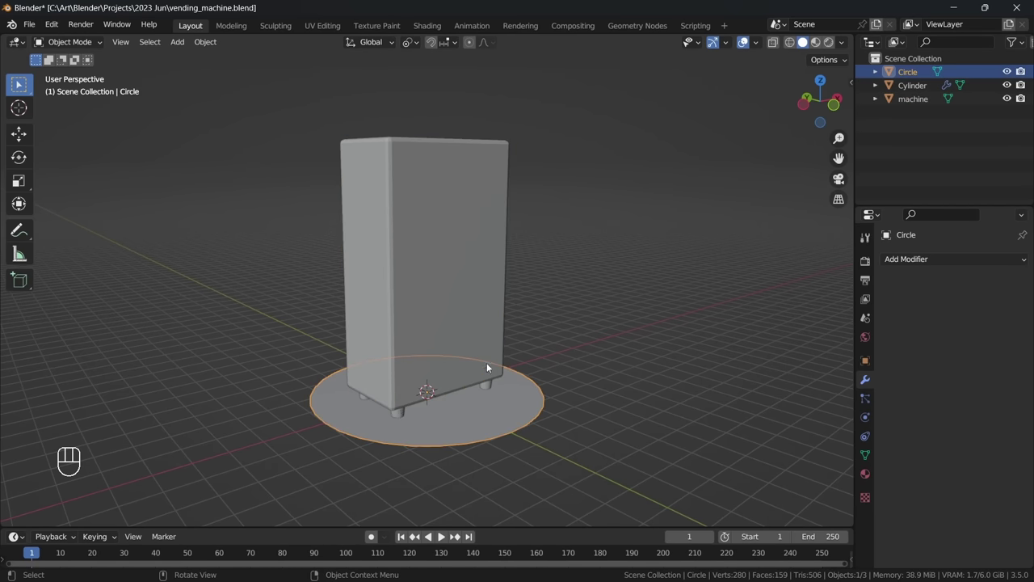
{"action": "left_click", "coordinate": [396, 414]}
{"action": "key", "text": "F2"}
{"action": "type", "text": "legs"}
{"action": "key", "text": "Return"}
{"action": "left_click", "coordinate": [532, 414]}
{"action": "key", "text": "F2"}
{"action": "type", "text": "ground"}
{"action": "key", "text": "Return"}
Step: Create a collection named mesh in the scene collection and move ground, legs and machine into it
{"action": "left_click", "coordinate": [915, 59]}
{"action": "key", "text": "c"}
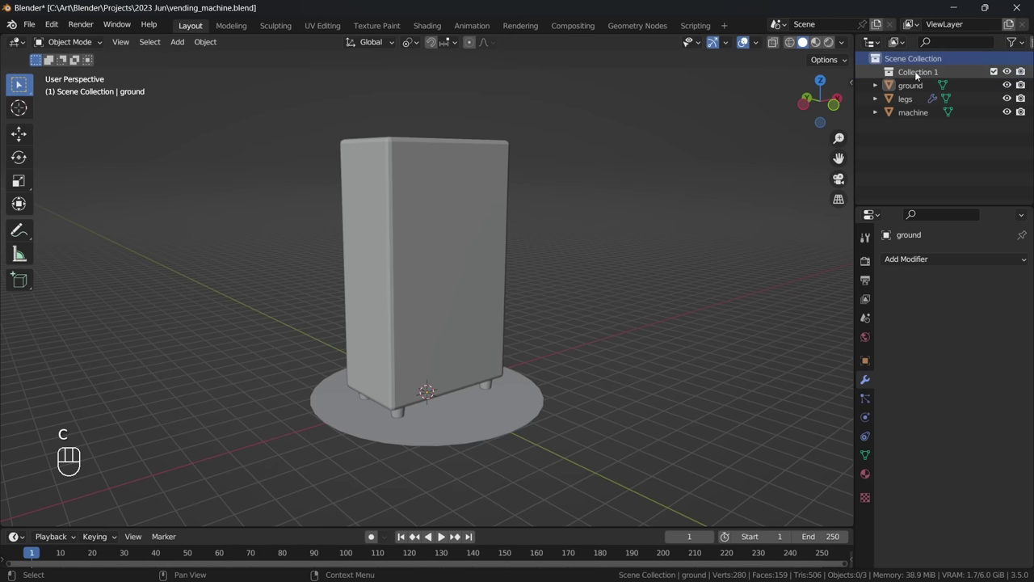
{"action": "double_click", "coordinate": [915, 72]}
{"action": "type", "text": "mesh"}
{"action": "key", "text": "Return"}
{"action": "left_click_drag", "start_coordinate": [903, 139], "coordinate": [922, 85]}
{"action": "left_click_drag", "start_coordinate": [919, 85], "coordinate": [911, 72]}
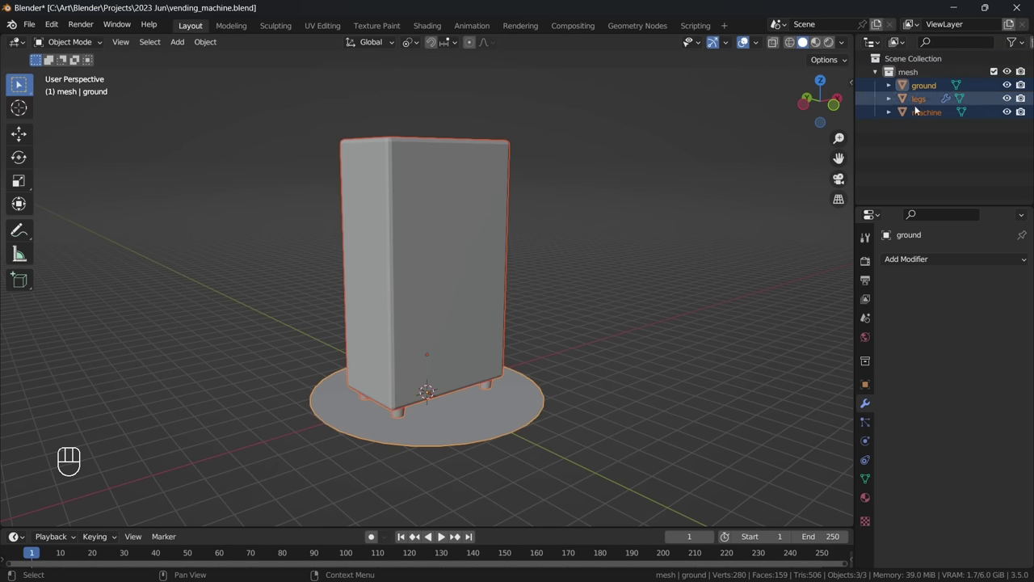
{"action": "left_click", "coordinate": [577, 325]}
Step: Add a camera to the scene collection and switch to the camera view
{"action": "middle_click_drag", "start_coordinate": [577, 325], "coordinate": [594, 310], "text": "shift"}
{"action": "left_click", "coordinate": [913, 59]}
{"action": "key", "text": "shift+a"}
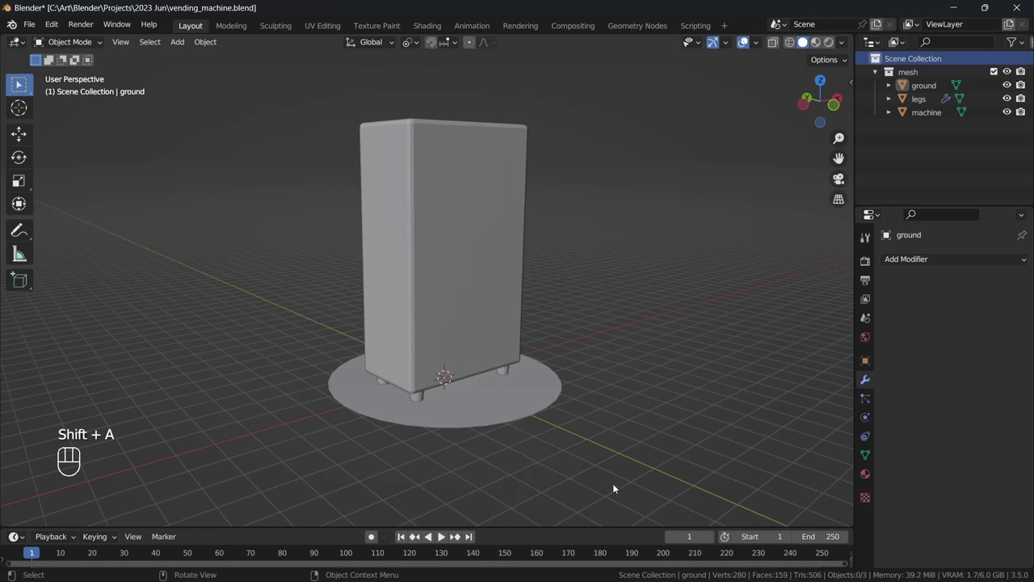
{"action": "key", "text": "shift+a"}
{"action": "left_click", "coordinate": [477, 492]}
{"action": "left_click", "coordinate": [841, 179]}
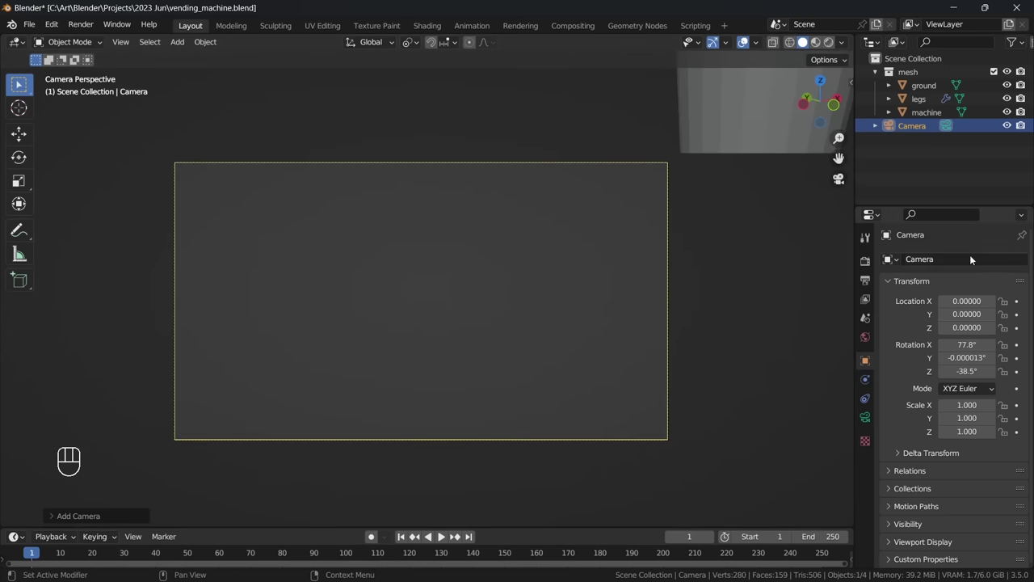
Step: Set the render output's X resolution to 1080 px for a square frame
{"action": "left_click", "coordinate": [865, 262]}
{"action": "left_click", "coordinate": [865, 280]}
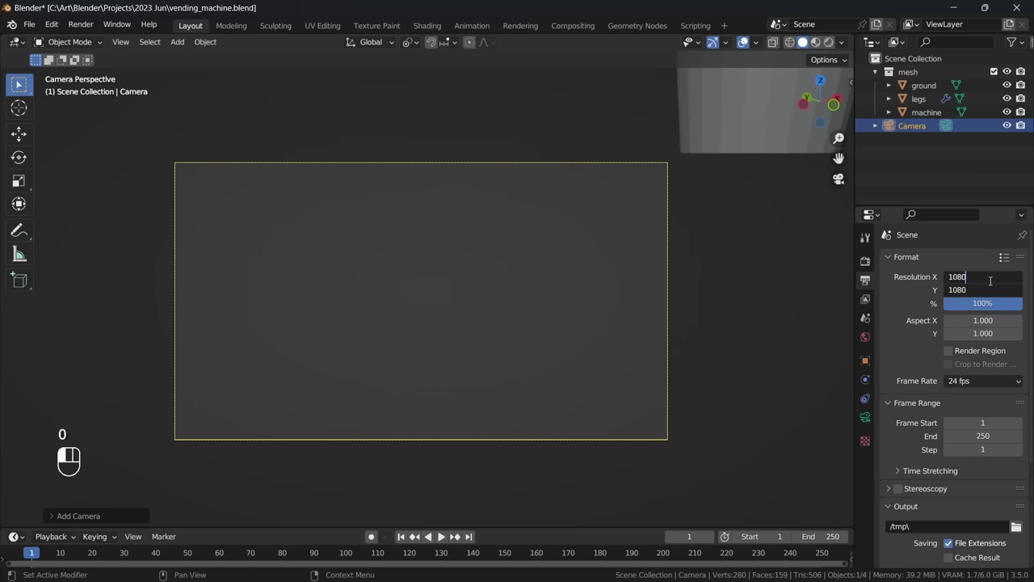
{"action": "key", "text": "Return"}
Step: Use walk navigation to back the camera away until the whole machine and ground disc are in frame
{"action": "key", "text": "shift+grave"}
{"action": "key", "text": "s"}
{"action": "key", "text": "s"}
{"action": "key", "text": "s"}
{"action": "key", "text": "w"}
{"action": "key", "text": "s"}
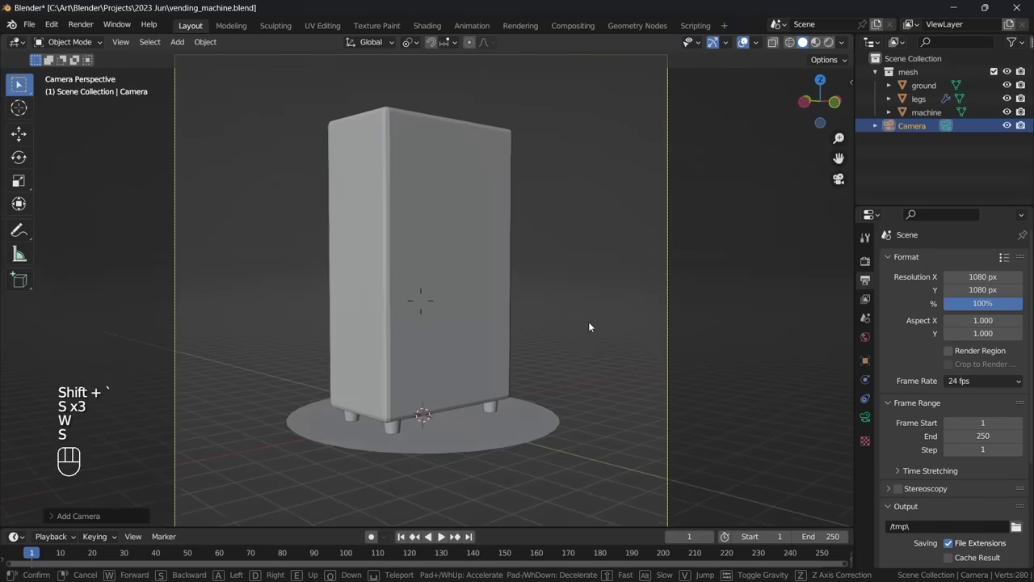
{"action": "left_click", "coordinate": [588, 324]}
{"action": "middle_click_drag", "start_coordinate": [588, 324], "coordinate": [548, 324], "text": "ctrl"}
{"action": "middle_click_drag", "start_coordinate": [598, 309], "coordinate": [610, 311], "text": "shift"}
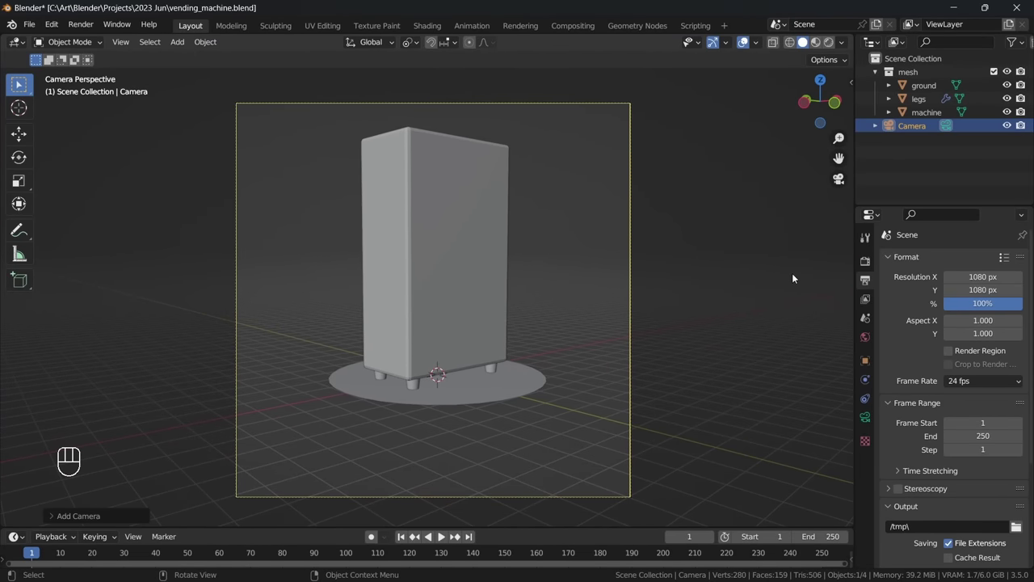
Step: Set the camera's X and Y location to -2, its Z rotation to -45° and its Y rotation to 0°
{"action": "key", "text": "n"}
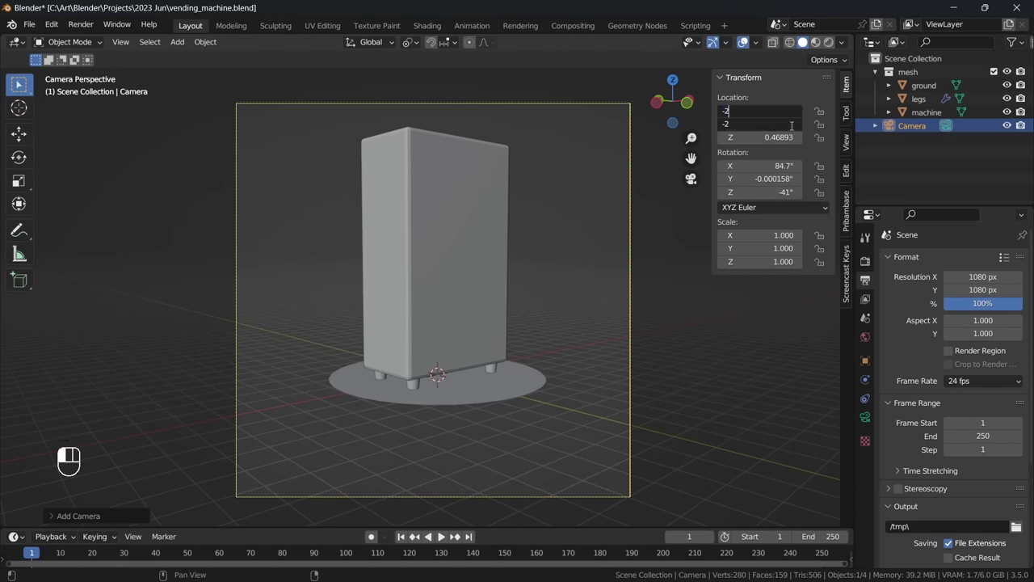
{"action": "key", "text": "Return"}
{"action": "left_click", "coordinate": [777, 193]}
{"action": "key", "text": "Return"}
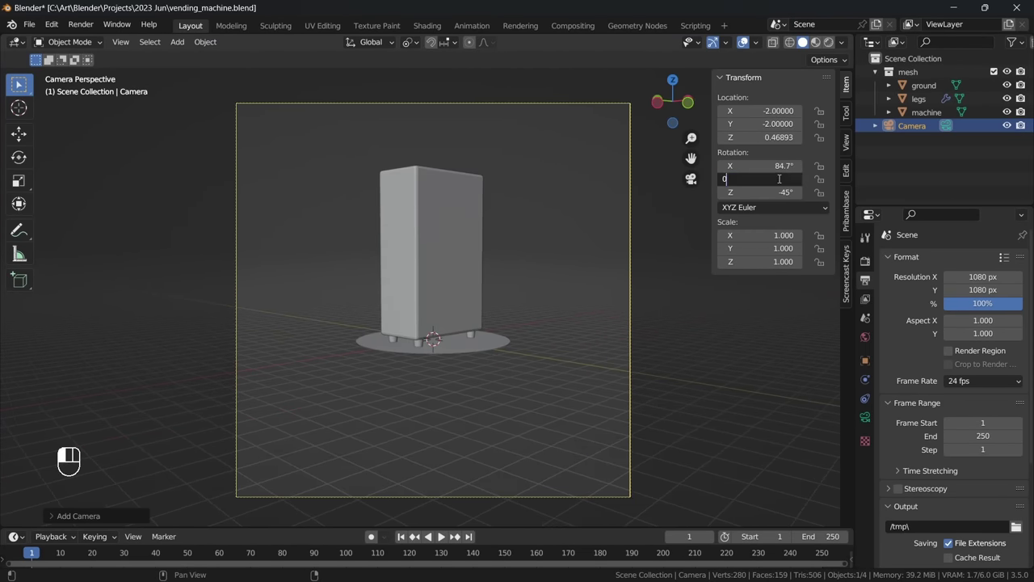
Step: Move the camera closer along its local Z axis and slightly up, to about X -1.286, Y -1.286, Z 0.558
{"action": "key", "text": "g"}
{"action": "key", "text": "z"}
{"action": "key", "text": "z"}
{"action": "left_click", "coordinate": [601, 286]}
{"action": "key", "text": "g"}
{"action": "key", "text": "z"}
{"action": "left_click", "coordinate": [600, 278]}
{"action": "key", "text": "g"}
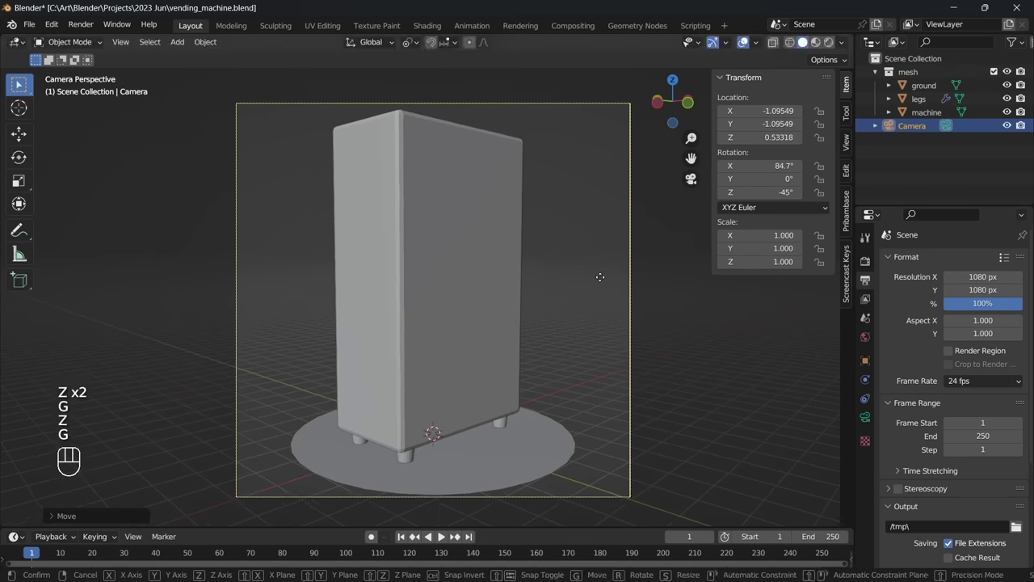
{"action": "key", "text": "z"}
{"action": "key", "text": "z"}
{"action": "left_click", "coordinate": [604, 301]}
Step: Set the camera's focal length to 75 mm
{"action": "left_click", "coordinate": [865, 417]}
{"action": "left_click", "coordinate": [970, 322]}
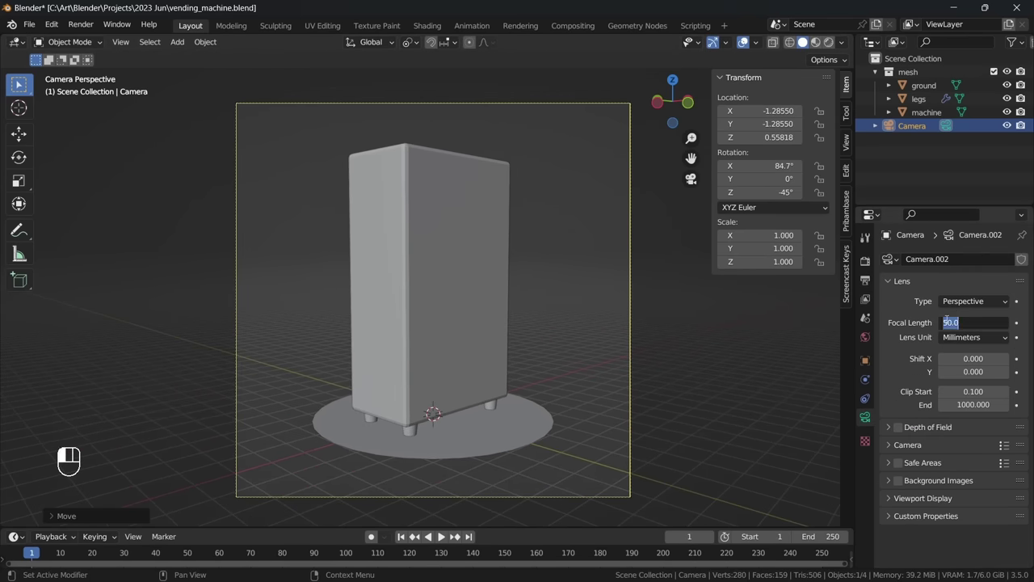
{"action": "key", "text": "Escape"}
{"action": "left_click_drag", "start_coordinate": [972, 323], "coordinate": [990, 323]}
{"action": "key", "text": "Return"}
Step: Move the camera back along its local Z axis and adjust its height, to about X -1.679, Y -1.679, Z 0.515
{"action": "key", "text": "g"}
{"action": "key", "text": "z"}
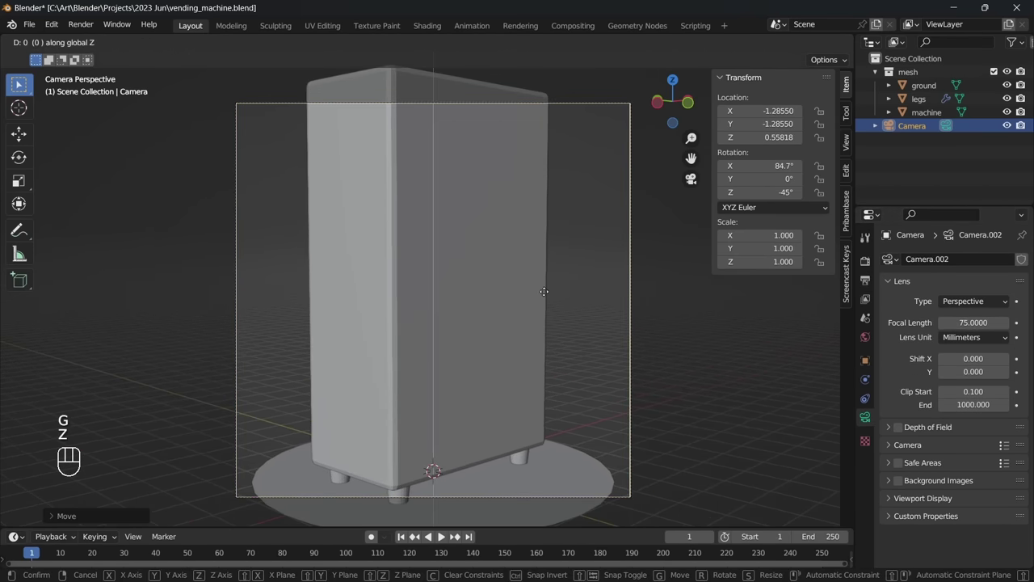
{"action": "key", "text": "z"}
{"action": "left_click", "coordinate": [556, 341]}
{"action": "key", "text": "g"}
{"action": "key", "text": "z"}
{"action": "left_click", "coordinate": [679, 307]}
Step: Tilt the camera to an X rotation of about 89.4° and lower it along the global Z axis
{"action": "key", "text": "r"}
{"action": "key", "text": "x"}
{"action": "key", "text": "x"}
{"action": "left_click", "coordinate": [694, 330]}
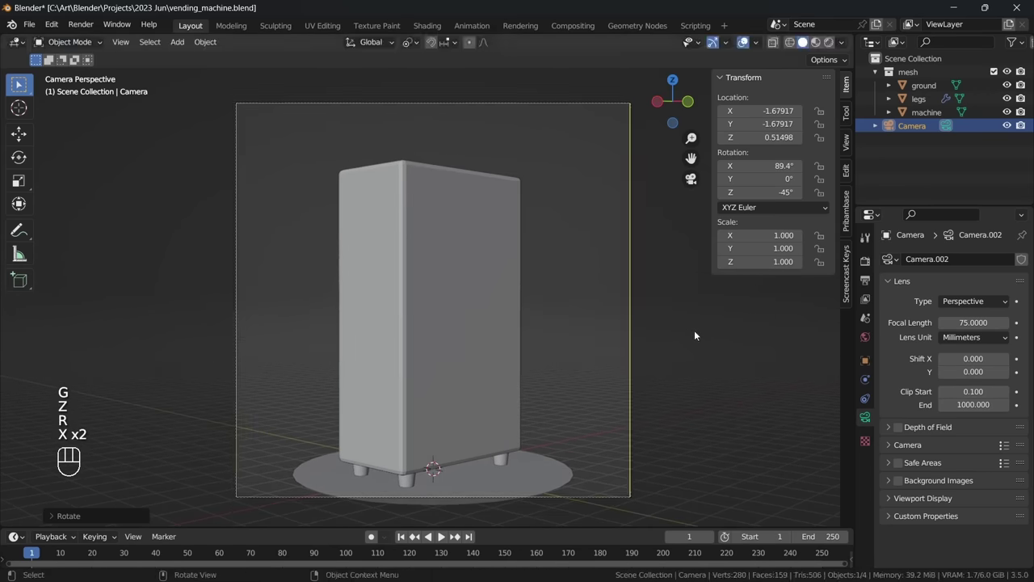
{"action": "key", "text": "g"}
{"action": "key", "text": "z"}
{"action": "left_click", "coordinate": [697, 341]}
Step: Tilt the camera to an X rotation of about 90.9° and lower it to about Z 0.377
{"action": "key", "text": "r"}
{"action": "key", "text": "x"}
{"action": "key", "text": "x"}
{"action": "left_click", "coordinate": [700, 321]}
{"action": "key", "text": "g"}
{"action": "key", "text": "z"}
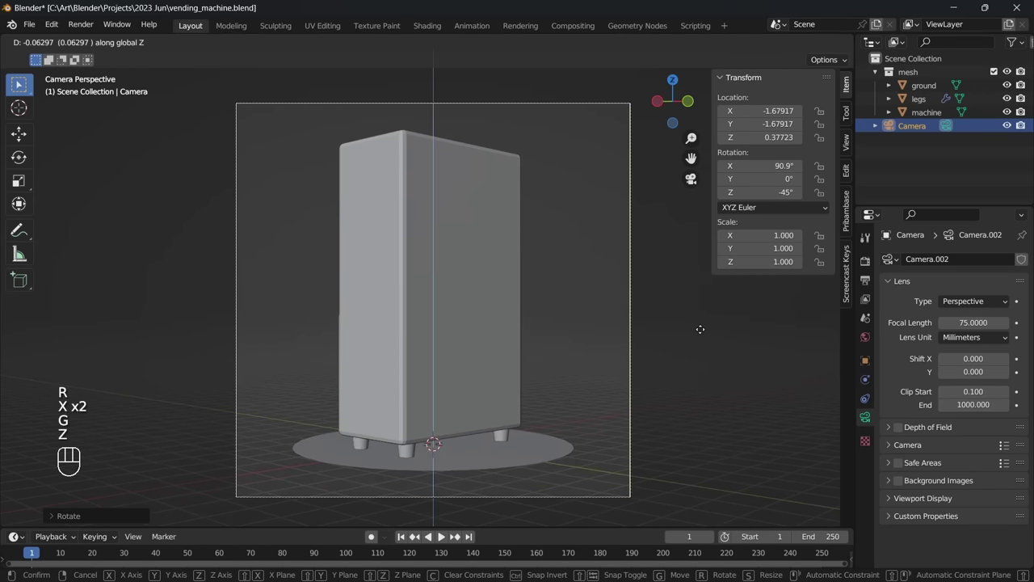
{"action": "left_click", "coordinate": [706, 335]}
Step: Rotate the camera slightly about global Z with the 3D Cursor as pivot point, and save the file
{"action": "key", "text": "n"}
{"action": "left_click", "coordinate": [412, 43]}
{"action": "left_click", "coordinate": [440, 74]}
{"action": "key", "text": "r"}
{"action": "key", "text": "z"}
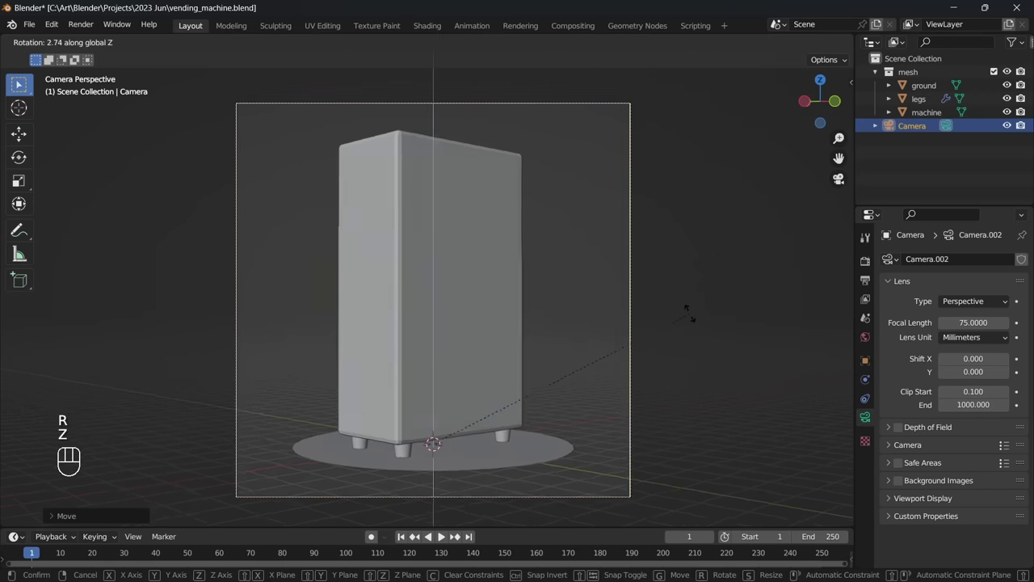
{"action": "left_click", "coordinate": [695, 280]}
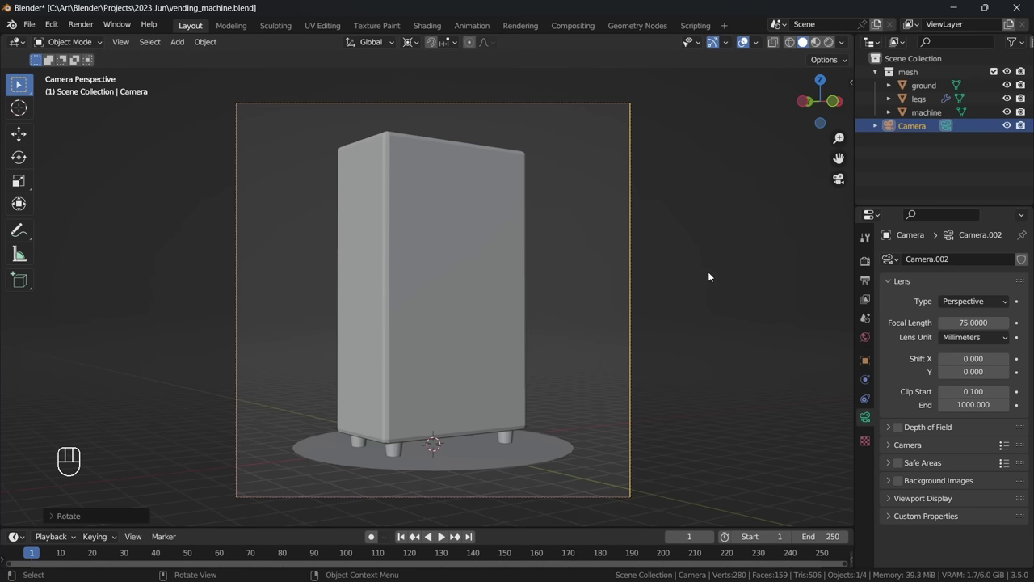
{"action": "key", "text": "ctrl+s"}
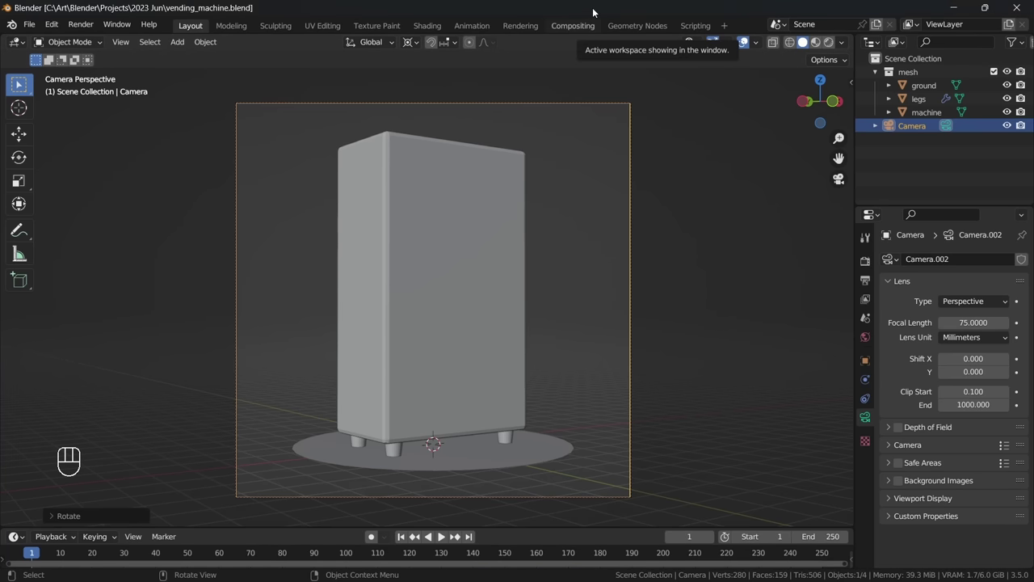
{"action": "left_click", "coordinate": [606, 310]}
{"action": "key", "text": "ctrl+s"}
Step: Add a horizontal loop cut around the machine body and slide it down by a factor of about 0.196
{"action": "middle_click_drag", "start_coordinate": [669, 348], "coordinate": [466, 332]}
{"action": "left_click", "coordinate": [472, 358]}
{"action": "key", "text": "Tab"}
{"action": "scroll", "coordinate": [502, 291], "scroll_direction": "up", "scroll_amount": 1}
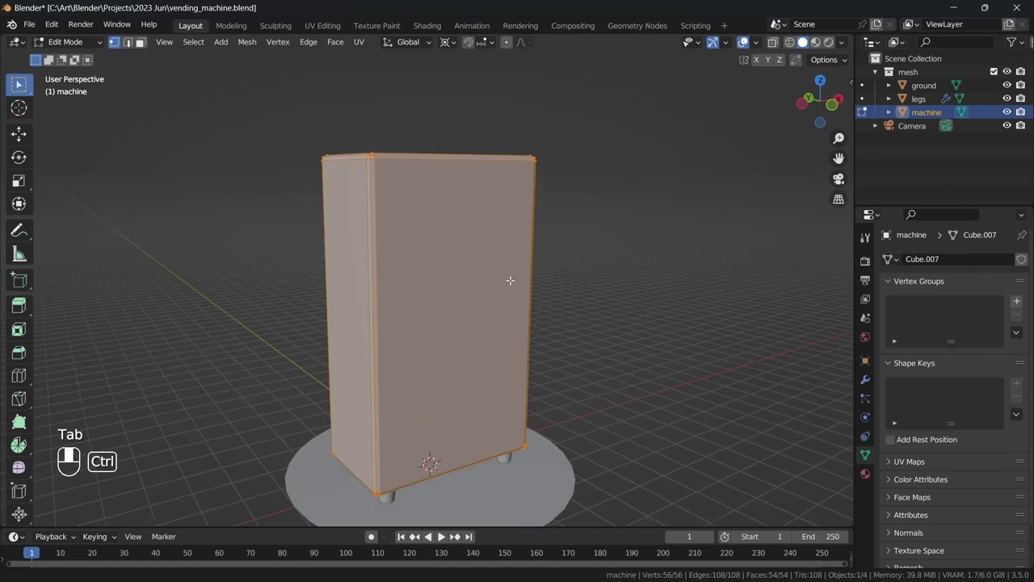
{"action": "left_click", "coordinate": [510, 340]}
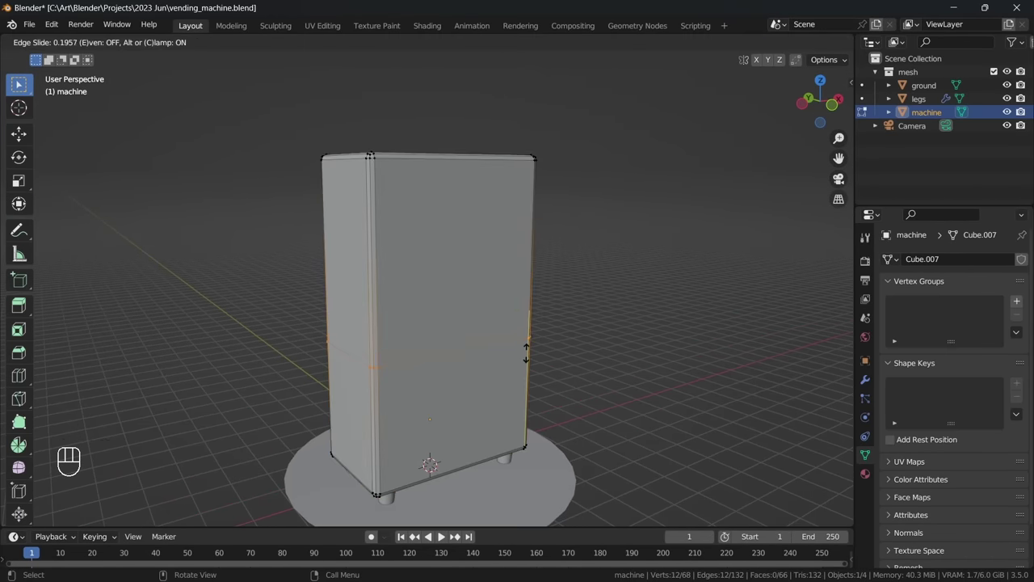
{"action": "left_click", "coordinate": [526, 353]}
Step: Inset the machine's upper front face and extrude it inward to form the display window recess
{"action": "middle_click_drag", "start_coordinate": [526, 352], "coordinate": [508, 326]}
{"action": "key", "text": "3"}
{"action": "left_click", "coordinate": [511, 322]}
{"action": "key", "text": "i"}
{"action": "left_click", "coordinate": [633, 257]}
{"action": "middle_click_drag", "start_coordinate": [559, 270], "coordinate": [511, 291]}
{"action": "key", "text": "e"}
{"action": "left_click", "coordinate": [584, 292]}
{"action": "key", "text": "Tab"}
Step: Inset the machine's lower front face in front view, leaving a wide border around it
{"action": "middle_click_drag", "start_coordinate": [557, 327], "coordinate": [558, 254], "text": "shift"}
{"action": "scroll", "coordinate": [549, 307], "scroll_direction": "up", "scroll_amount": 2}
{"action": "key", "text": "Tab"}
{"action": "left_click", "coordinate": [533, 333]}
{"action": "left_click", "coordinate": [820, 104]}
{"action": "key", "text": "i"}
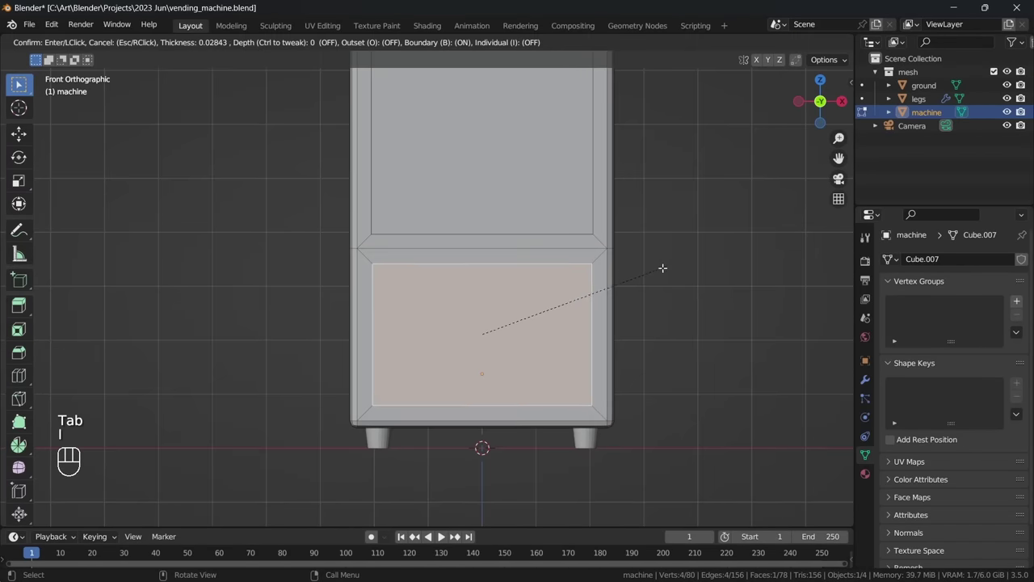
{"action": "left_click", "coordinate": [644, 286]}
{"action": "middle_click_drag", "start_coordinate": [644, 286], "coordinate": [639, 299], "text": "shift"}
{"action": "key", "text": "s"}
{"action": "key", "text": "z"}
{"action": "right_click", "coordinate": [665, 335]}
Step: Flatten the lower inset face along Z with the Active Element pivot and move it about -0.039 in X and -0.036 in Z
{"action": "left_click", "coordinate": [452, 42]}
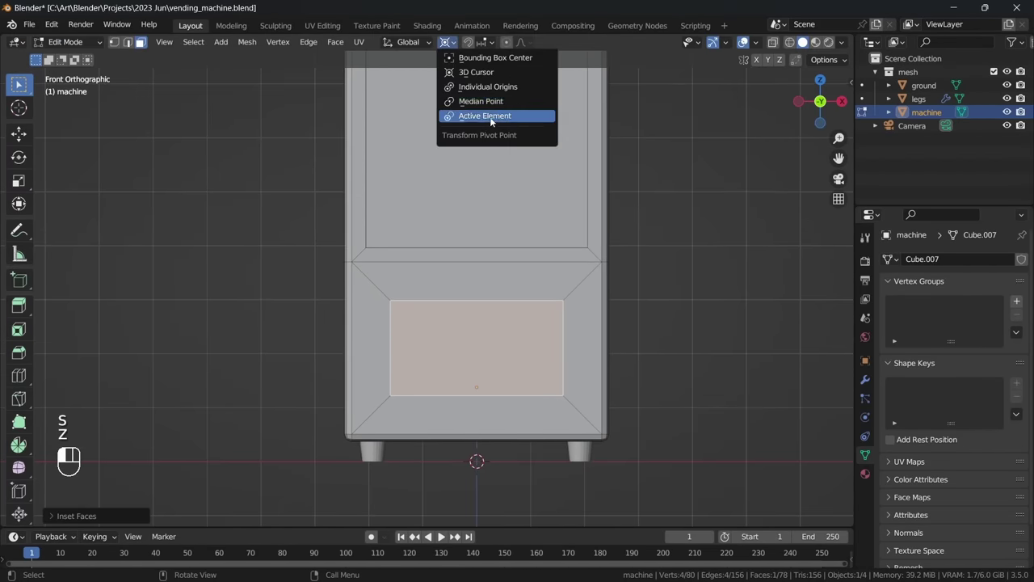
{"action": "left_click", "coordinate": [491, 122]}
{"action": "key", "text": "s"}
{"action": "key", "text": "z"}
{"action": "left_click", "coordinate": [616, 324]}
{"action": "key", "text": "g"}
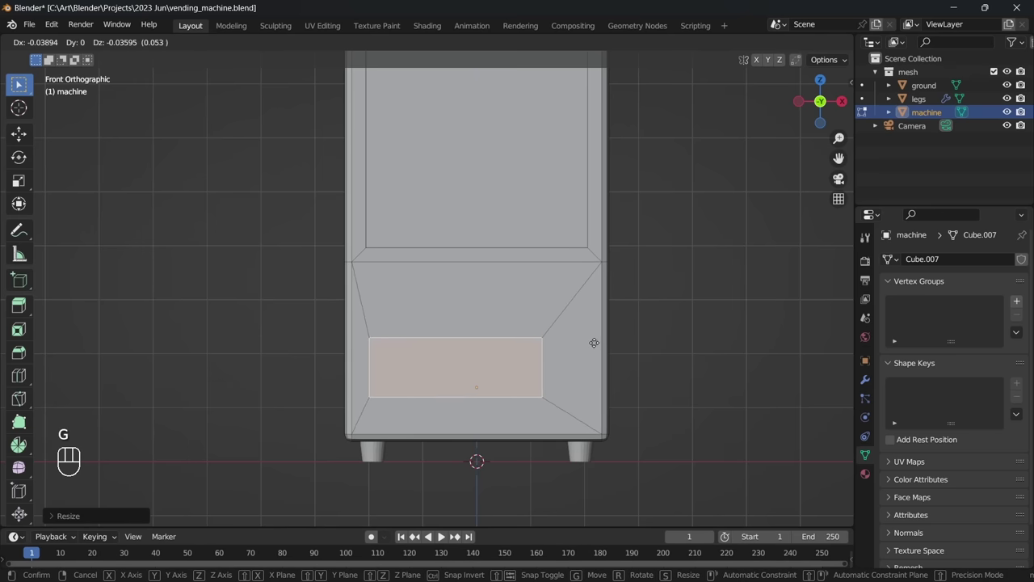
{"action": "left_click", "coordinate": [595, 344]}
Step: Extrude the lower inset face inward to form the dispensing slot, and save the file
{"action": "left_click", "coordinate": [676, 315]}
{"action": "middle_click_drag", "start_coordinate": [547, 346], "coordinate": [598, 344]}
{"action": "key", "text": "e"}
{"action": "left_click", "coordinate": [577, 376]}
{"action": "key", "text": "Tab"}
{"action": "left_click", "coordinate": [601, 345]}
{"action": "middle_click_drag", "start_coordinate": [604, 307], "coordinate": [596, 336]}
{"action": "left_click", "coordinate": [529, 332]}
{"action": "key", "text": "ctrl+s"}
Step: Examine the machine's window and dispensing recesses from several angles and through the camera view
{"action": "middle_click_drag", "start_coordinate": [489, 333], "coordinate": [517, 316]}
{"action": "key", "text": "Tab"}
{"action": "middle_click_drag", "start_coordinate": [590, 314], "coordinate": [562, 336]}
{"action": "key", "text": "Tab"}
{"action": "middle_click_drag", "start_coordinate": [554, 340], "coordinate": [533, 350]}
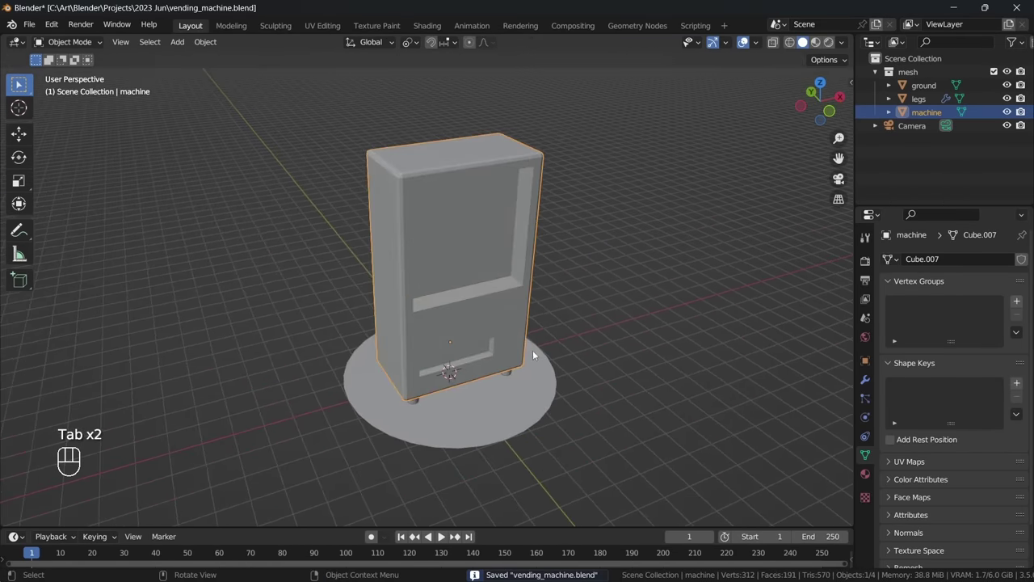
{"action": "left_click", "coordinate": [837, 181]}
{"action": "left_click", "coordinate": [595, 308]}
{"action": "left_click", "coordinate": [495, 339]}
{"action": "mouse_move", "coordinate": [517, 303]}
{"action": "middle_mouse_down"}
{"action": "mouse_move", "coordinate": [526, 347]}
{"action": "mouse_move", "coordinate": [523, 305]}
{"action": "middle_mouse_up"}
{"action": "scroll", "coordinate": [525, 335], "scroll_direction": "up", "scroll_amount": 2}
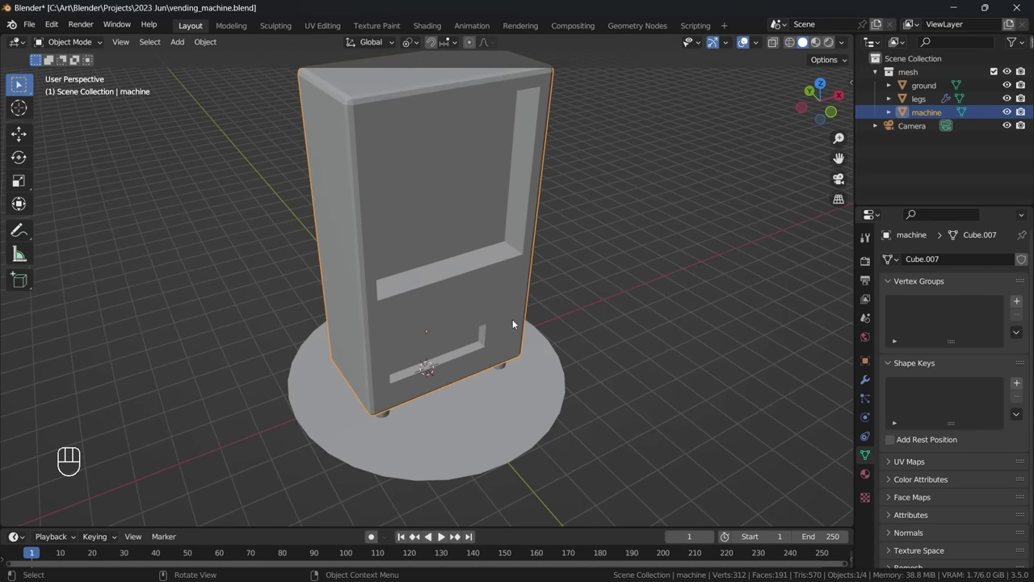
Step: Save the file and add a mesh cube for the display shelf
{"action": "key", "text": "ctrl+s"}
{"action": "scroll", "coordinate": [501, 299], "scroll_direction": "up", "scroll_amount": 2}
{"action": "key", "text": "ctrl+a"}
{"action": "key", "text": "Tab"}
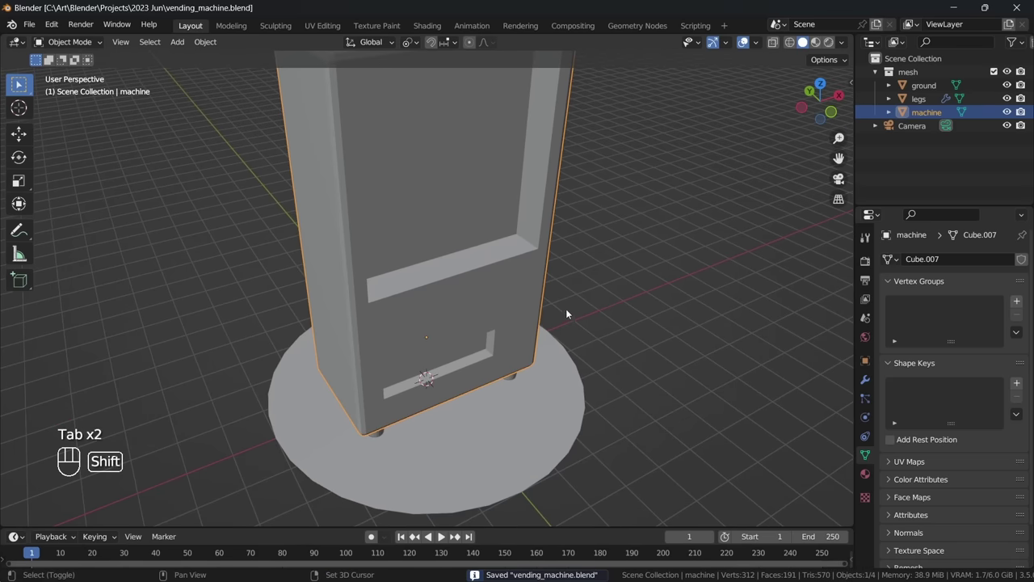
{"action": "key", "text": "shift+a"}
{"action": "mouse_move", "coordinate": [557, 110]}
{"action": "left_click", "coordinate": [678, 123]}
Step: Raise the cube along Z in front view to the height of the display window
{"action": "left_click", "coordinate": [831, 112]}
{"action": "key", "text": "g"}
{"action": "key", "text": "z"}
{"action": "left_click", "coordinate": [525, 224]}
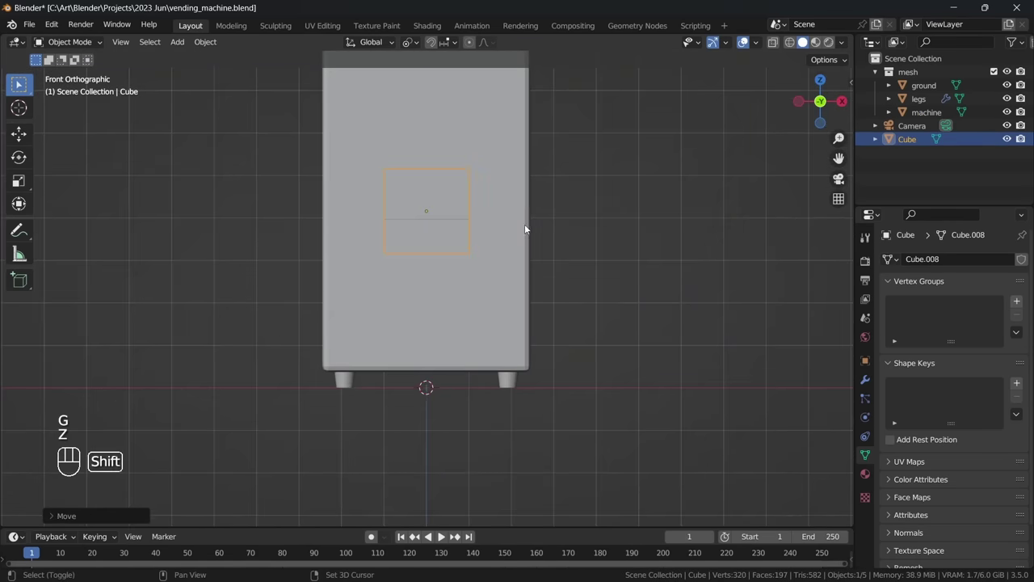
{"action": "middle_click_drag", "start_coordinate": [524, 226], "coordinate": [537, 370], "text": "shift"}
{"action": "key", "text": "g"}
{"action": "key", "text": "z"}
{"action": "left_click", "coordinate": [535, 340]}
Step: Flatten the cube's mesh along Z and resize its depth along Y
{"action": "key", "text": "Tab"}
{"action": "key", "text": "s"}
{"action": "key", "text": "z"}
{"action": "left_click", "coordinate": [521, 330]}
{"action": "middle_click_drag", "start_coordinate": [514, 331], "coordinate": [639, 325]}
{"action": "key", "text": "s"}
{"action": "key", "text": "y"}
{"action": "left_click", "coordinate": [522, 353]}
Step: Widen the cube along X to span the window opening and move it along Y into the recess
{"action": "key", "text": "s"}
{"action": "key", "text": "x"}
{"action": "left_click", "coordinate": [637, 320]}
{"action": "key", "text": "g"}
{"action": "key", "text": "y"}
{"action": "left_click", "coordinate": [502, 344]}
Step: Use X-ray display to select the shelf's back face, adjust its position and delete it
{"action": "key", "text": "alt+z"}
{"action": "key", "text": "3"}
{"action": "left_click", "coordinate": [343, 313]}
{"action": "key", "text": "g"}
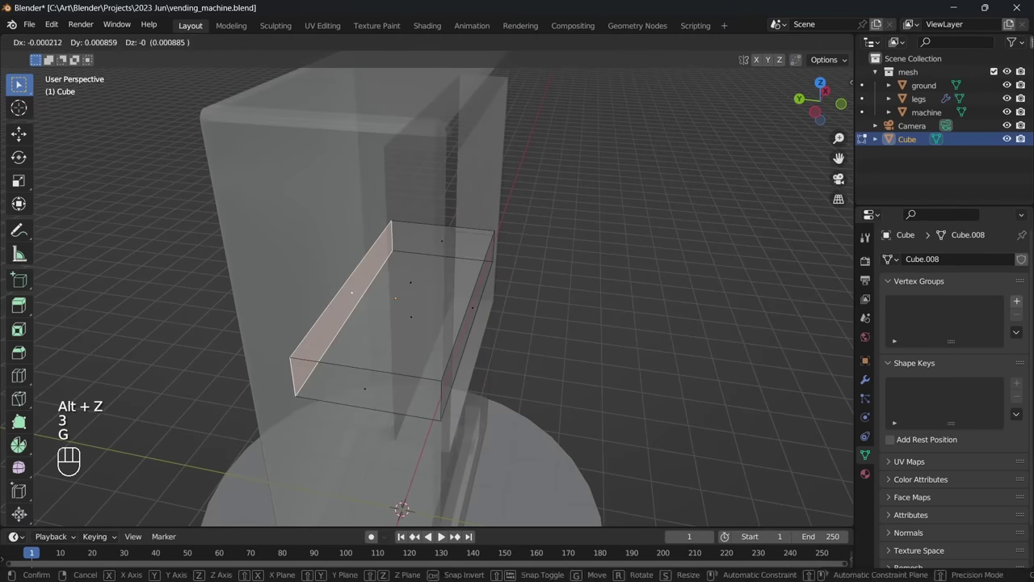
{"action": "key", "text": "g"}
{"action": "left_click", "coordinate": [449, 337]}
{"action": "key", "text": "x"}
{"action": "left_click", "coordinate": [445, 331]}
{"action": "key", "text": "Tab"}
{"action": "middle_click_drag", "start_coordinate": [529, 326], "coordinate": [432, 310]}
{"action": "key", "text": "alt+z"}
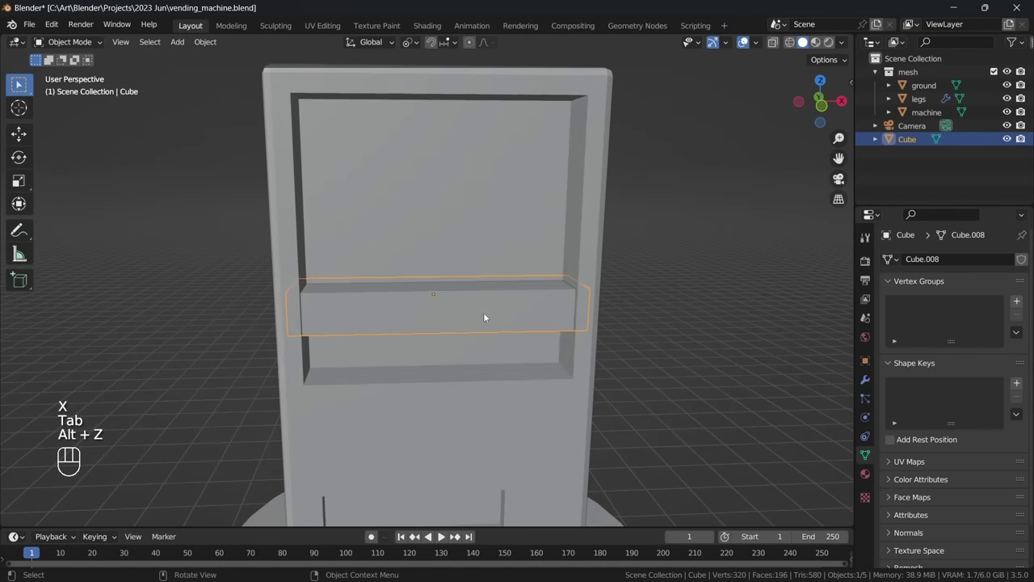
Step: Narrow the whole shelf mesh along X to a factor of about 0.916 and resize its height along Z
{"action": "key", "text": "Tab"}
{"action": "key", "text": "a"}
{"action": "key", "text": "s"}
{"action": "key", "text": "y"}
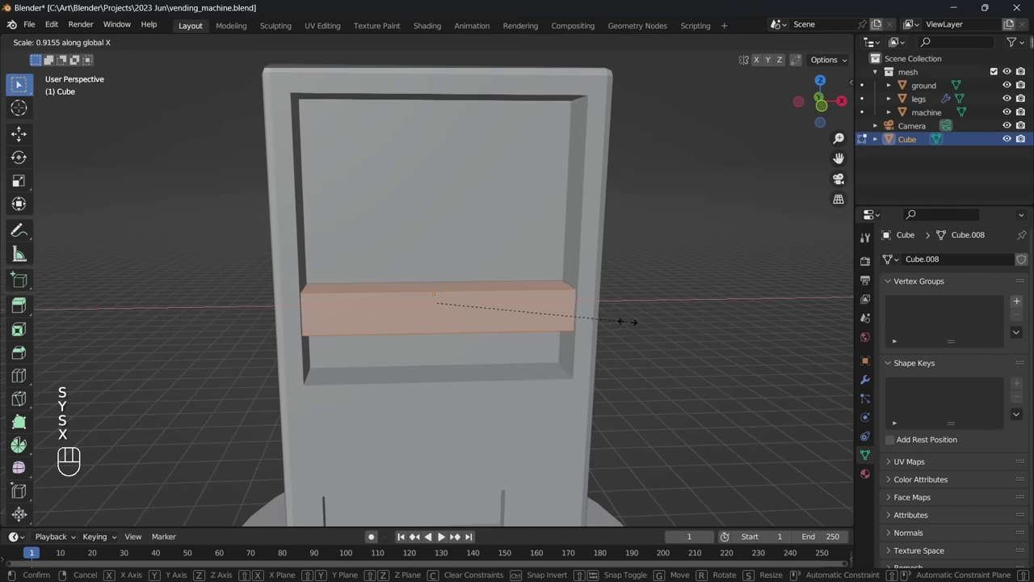
{"action": "left_click", "coordinate": [628, 321]}
{"action": "middle_click_drag", "start_coordinate": [536, 332], "coordinate": [594, 314]}
{"action": "key", "text": "s"}
{"action": "key", "text": "z"}
{"action": "left_click", "coordinate": [559, 312]}
{"action": "key", "text": "Tab"}
Step: Add an Array modifier to the shelf with a relative offset of X 0 and Z 1
{"action": "middle_click_drag", "start_coordinate": [531, 308], "coordinate": [572, 336]}
{"action": "left_click", "coordinate": [865, 380]}
{"action": "left_click", "coordinate": [933, 259]}
{"action": "left_click", "coordinate": [750, 296]}
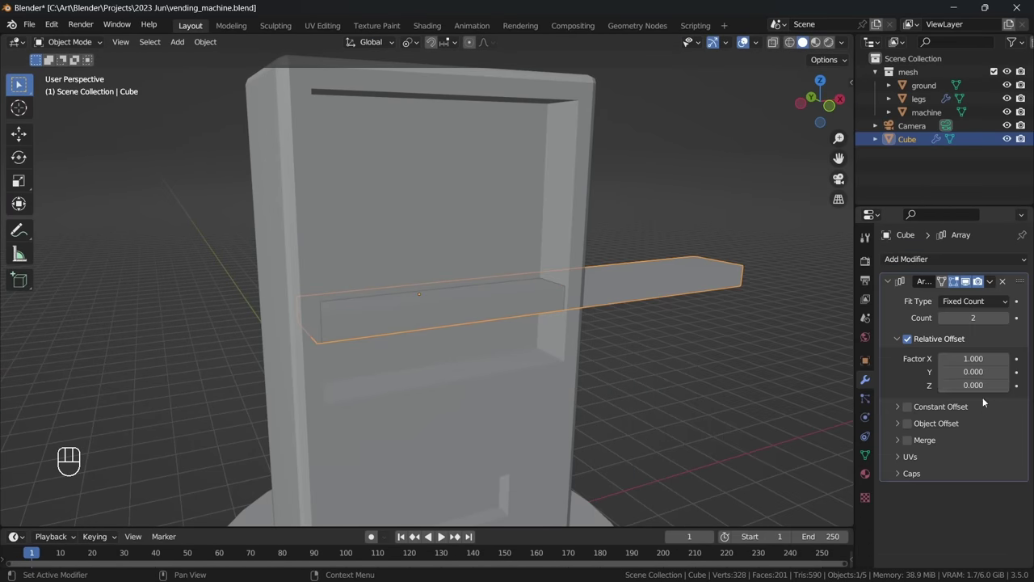
{"action": "left_click_drag", "start_coordinate": [977, 358], "coordinate": [913, 359]}
{"action": "left_click", "coordinate": [975, 359]}
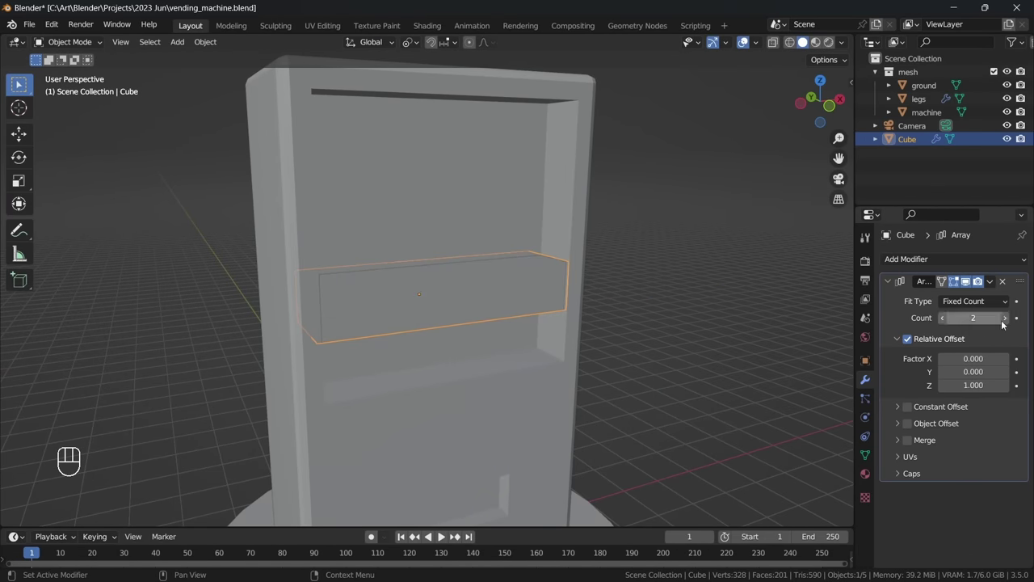
Step: Space the array as 3 shelves with a relative Z factor of 3.350, and reposition them along Z within the window
{"action": "left_click_drag", "start_coordinate": [980, 387], "coordinate": [988, 388], "text": "shift"}
{"action": "key", "text": "g"}
{"action": "key", "text": "z"}
{"action": "middle_click_drag", "start_coordinate": [581, 283], "coordinate": [578, 311], "text": "alt"}
{"action": "left_click", "coordinate": [540, 304]}
{"action": "left_click_drag", "start_coordinate": [979, 386], "coordinate": [996, 388], "text": "shift"}
Step: Scale the arrayed shelf's mesh along Z to adjust the shelf thickness and spacing
{"action": "key", "text": "Tab"}
{"action": "key", "text": "s"}
{"action": "key", "text": "z"}
{"action": "left_click", "coordinate": [664, 316]}
{"action": "middle_click_drag", "start_coordinate": [618, 295], "coordinate": [568, 302]}
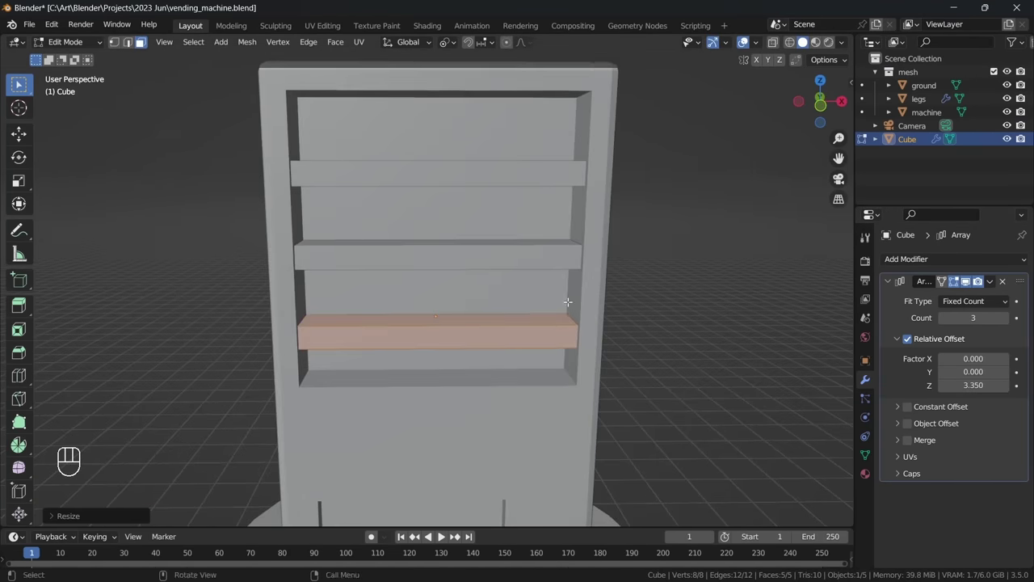
Step: Set the shelf array's relative Z factor to 3.320 and shift the shelf mesh along Z within the window
{"action": "left_click_drag", "start_coordinate": [974, 385], "coordinate": [981, 385], "text": "shift"}
{"action": "key", "text": "g"}
{"action": "key", "text": "z"}
{"action": "key", "text": "Return"}
{"action": "mouse_move", "coordinate": [517, 307]}
{"action": "middle_mouse_down"}
{"action": "mouse_move", "coordinate": [476, 307]}
{"action": "mouse_move", "coordinate": [509, 307]}
{"action": "middle_mouse_up"}
{"action": "key", "text": "Tab"}
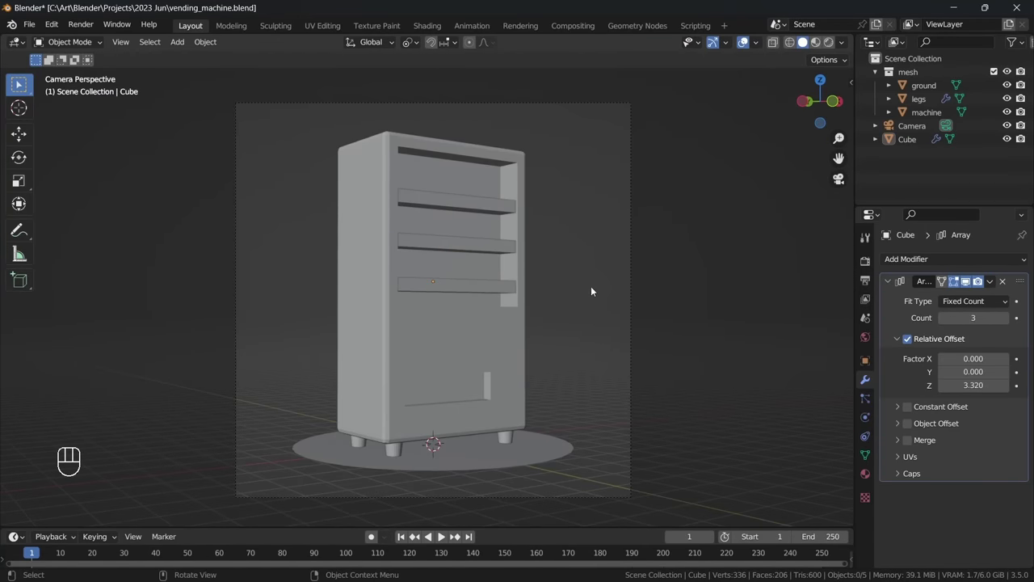
Step: Set the shelf array's relative Z factor to 3.410 and save the file
{"action": "middle_click_drag", "start_coordinate": [591, 286], "coordinate": [585, 238]}
{"action": "key", "text": "ctrl+s"}
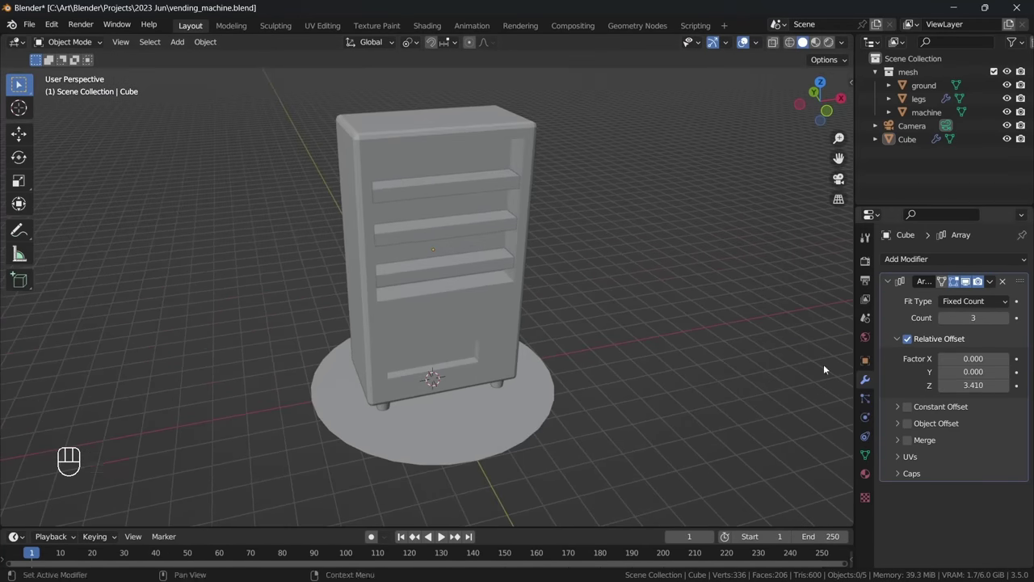
{"action": "middle_click_drag", "start_coordinate": [543, 349], "coordinate": [603, 295]}
{"action": "scroll", "coordinate": [570, 320], "scroll_direction": "up", "scroll_amount": 1}
{"action": "key", "text": "ctrl+s"}
Step: Add a cylinder mesh to the scene for a round detail on the machine's front panel
{"action": "key", "text": "KP_1"}
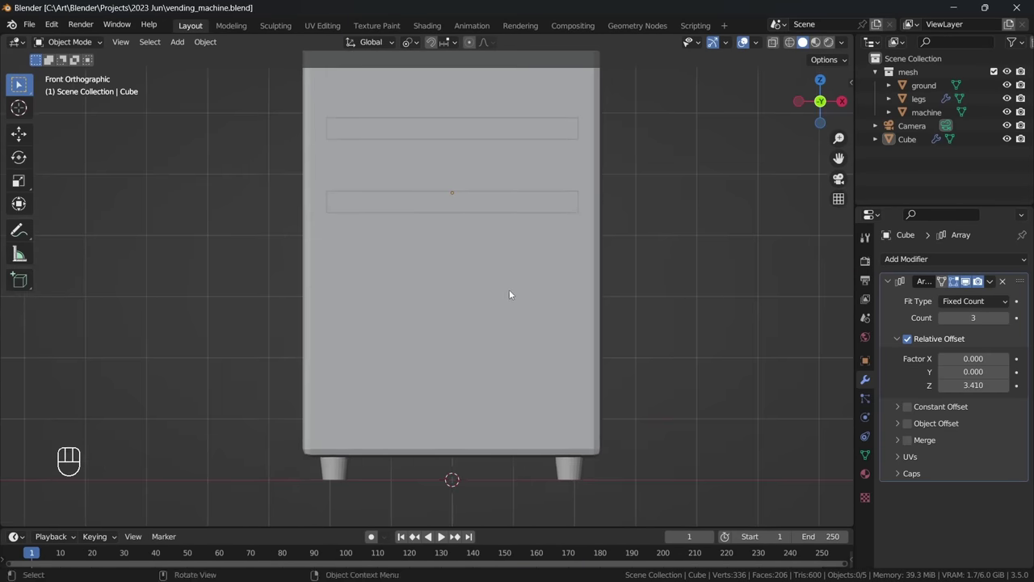
{"action": "middle_click_drag", "start_coordinate": [509, 292], "coordinate": [546, 321]}
{"action": "left_click", "coordinate": [547, 321]}
{"action": "key", "text": "shift+a"}
{"action": "mouse_move", "coordinate": [550, 298]}
{"action": "key", "text": "Escape"}
{"action": "key", "text": "shift+a"}
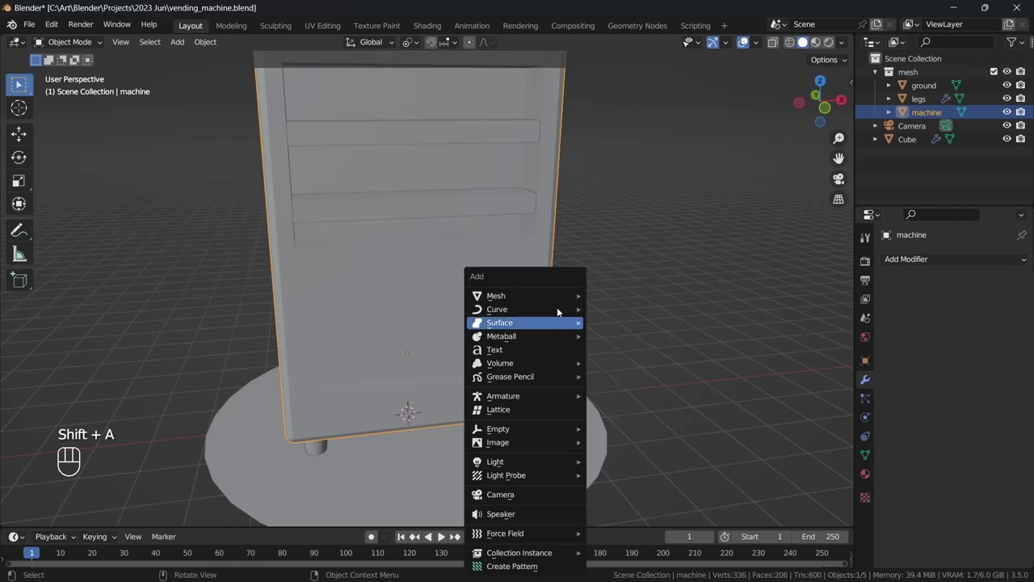
{"action": "left_click", "coordinate": [624, 363]}
Step: Rotate the cylinder so its flat face points forward, and move it up against the machine's front in side view
{"action": "left_click", "coordinate": [799, 102]}
{"action": "key", "text": "r"}
{"action": "left_click", "coordinate": [440, 504]}
{"action": "key", "text": "g"}
{"action": "left_click", "coordinate": [615, 279]}
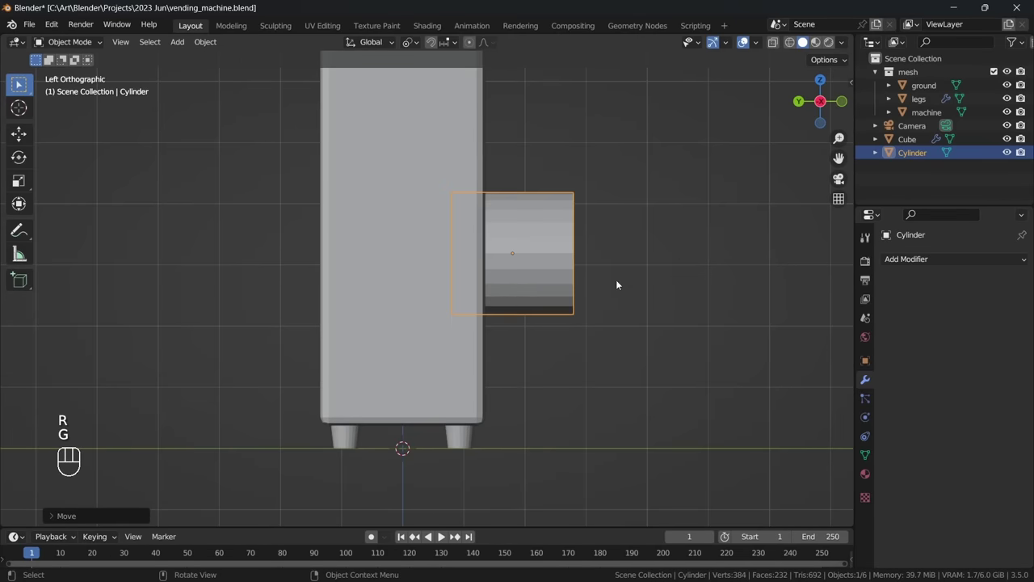
Step: Shrink the cylinder's mesh and flatten it along Y to a factor of about 0.32 to form a disc
{"action": "middle_click_drag", "start_coordinate": [616, 280], "coordinate": [592, 356], "text": "alt"}
{"action": "middle_click_drag", "start_coordinate": [378, 359], "coordinate": [419, 372]}
{"action": "key", "text": "Tab"}
{"action": "key", "text": "s"}
{"action": "left_click", "coordinate": [577, 336]}
{"action": "key", "text": "s"}
{"action": "key", "text": "y"}
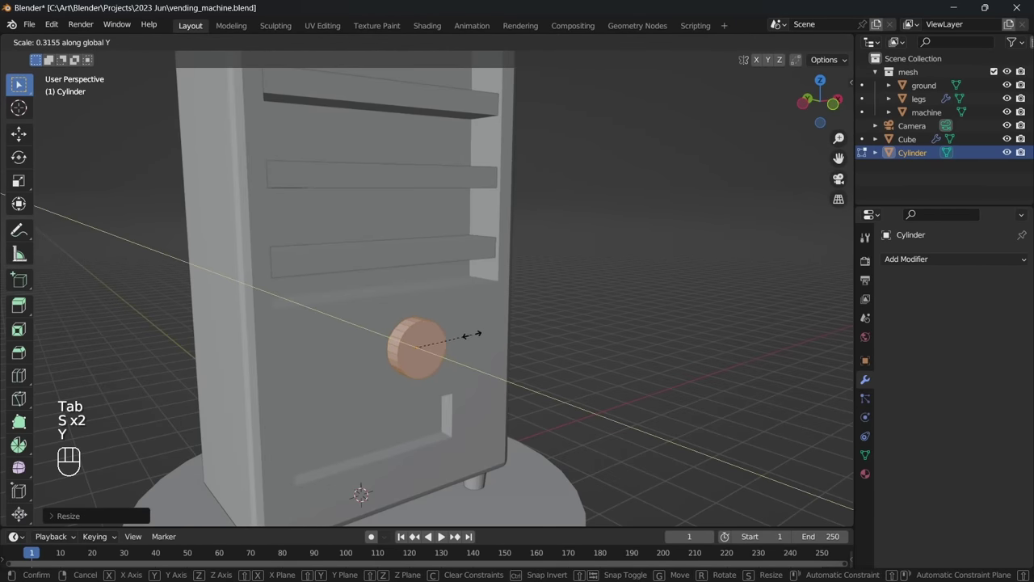
{"action": "left_click", "coordinate": [466, 337]}
{"action": "mouse_move", "coordinate": [466, 337]}
{"action": "middle_mouse_down"}
{"action": "mouse_move", "coordinate": [552, 321]}
{"action": "mouse_move", "coordinate": [452, 336]}
{"action": "middle_mouse_up"}
Step: Position the disc on the right side of the front panel, just below the display window
{"action": "key", "text": "Tab"}
{"action": "left_click", "coordinate": [819, 101]}
{"action": "key", "text": "g"}
{"action": "left_click", "coordinate": [549, 327]}
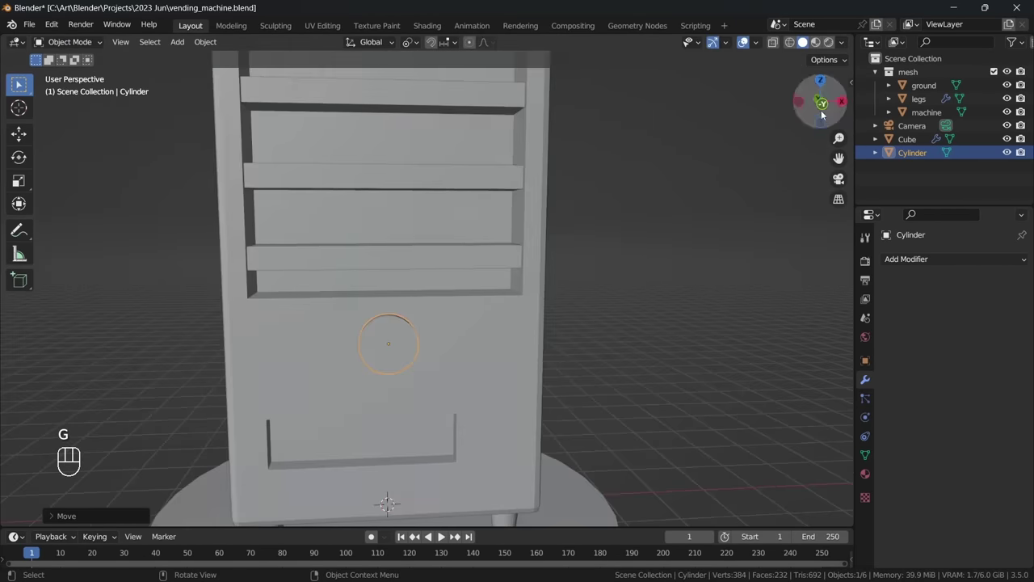
{"action": "left_click", "coordinate": [822, 105]}
{"action": "key", "text": "g"}
{"action": "left_click", "coordinate": [577, 323]}
Step: Apply the disc's transform and bevel the rim of its front face
{"action": "middle_click_drag", "start_coordinate": [577, 323], "coordinate": [566, 300]}
{"action": "middle_click_drag", "start_coordinate": [566, 300], "coordinate": [534, 317]}
{"action": "key", "text": "Tab"}
{"action": "key", "text": "Tab"}
{"action": "key", "text": "ctrl+a"}
{"action": "left_click", "coordinate": [435, 320]}
{"action": "key", "text": "Tab"}
{"action": "key", "text": "2"}
{"action": "left_click", "coordinate": [568, 322]}
{"action": "key", "text": "Tab"}
Step: Duplicate the disc, make the copy smaller and place it diagonally below and left of the original
{"action": "left_click", "coordinate": [820, 102]}
{"action": "middle_click_drag", "start_coordinate": [780, 172], "coordinate": [795, 184]}
{"action": "key", "text": "KP_1"}
{"action": "key", "text": "shift+d"}
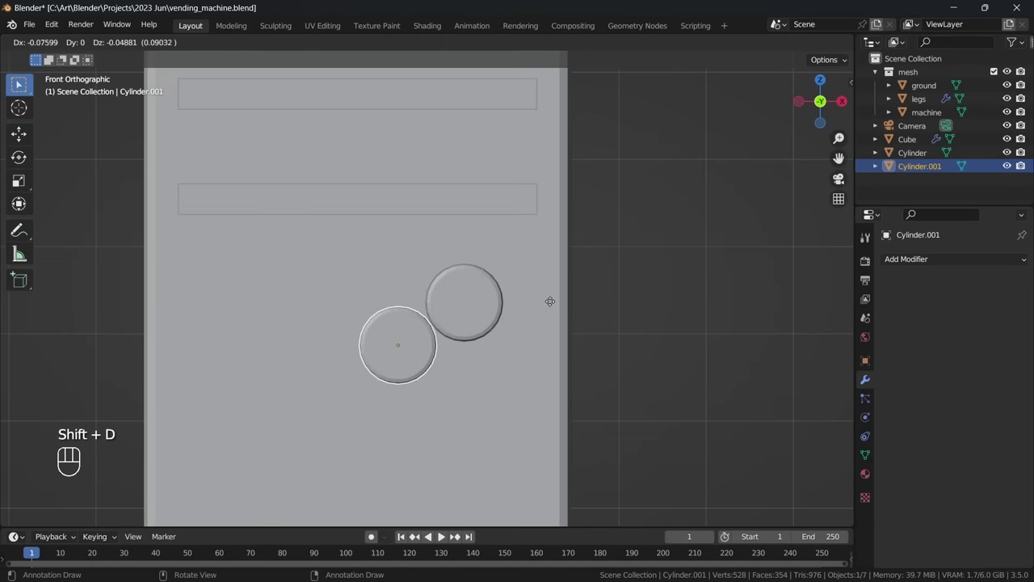
{"action": "key", "text": "g"}
{"action": "left_click", "coordinate": [531, 310]}
Step: Select both discs, reposition them together on the front panel and adjust their height along Z
{"action": "left_click", "coordinate": [481, 303], "text": "shift"}
{"action": "key", "text": "g"}
{"action": "left_click", "coordinate": [488, 296]}
{"action": "middle_click_drag", "start_coordinate": [488, 296], "coordinate": [625, 322]}
{"action": "key", "text": "g"}
{"action": "key", "text": "z"}
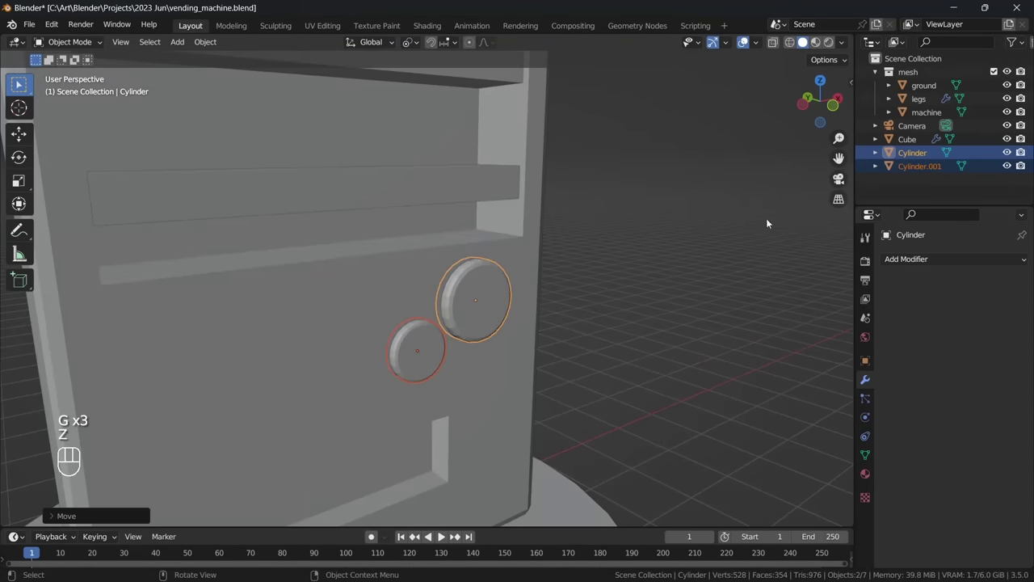
{"action": "middle_click_drag", "start_coordinate": [766, 222], "coordinate": [605, 352]}
{"action": "left_click", "coordinate": [555, 294]}
{"action": "middle_click_drag", "start_coordinate": [605, 352], "coordinate": [603, 295], "text": "shift"}
Step: Add a cube, place it on the lower right of the machine's front and scale it down
{"action": "key", "text": "shift+a"}
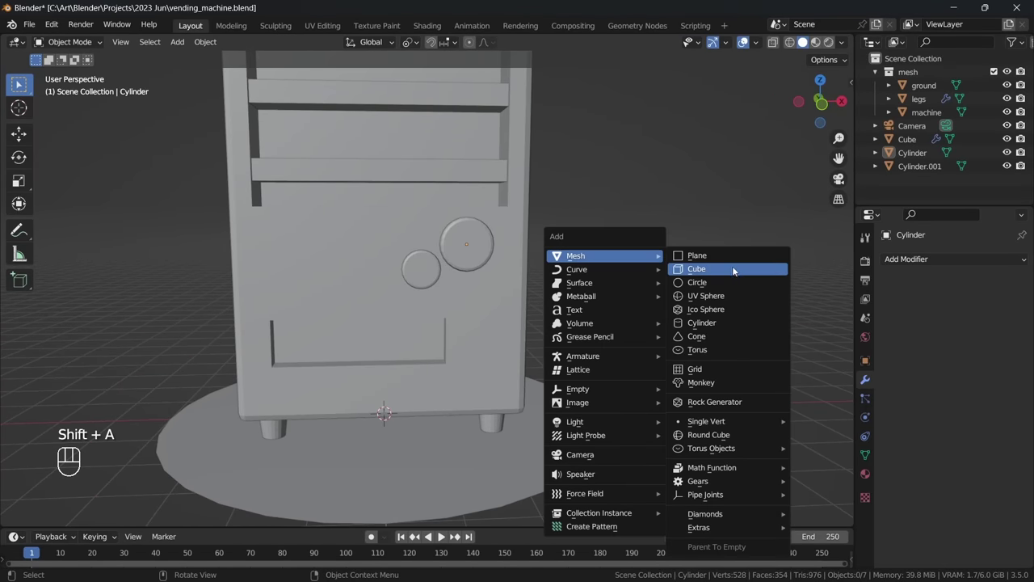
{"action": "left_click", "coordinate": [732, 266]}
{"action": "key", "text": "KP_1"}
{"action": "key", "text": "g"}
{"action": "key", "text": "s"}
{"action": "left_click", "coordinate": [644, 319]}
{"action": "key", "text": "Tab"}
{"action": "key", "text": "s"}
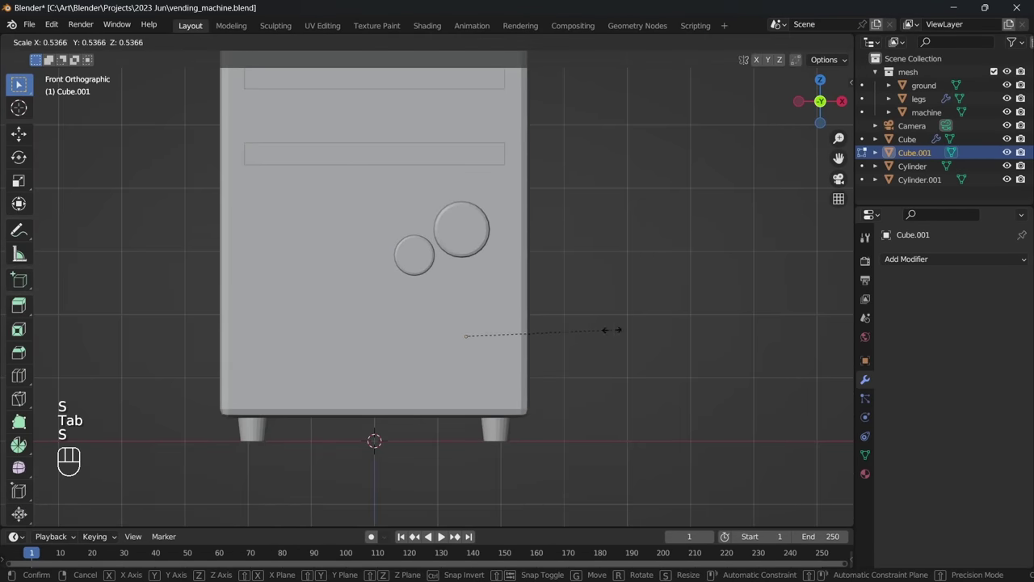
{"action": "left_click", "coordinate": [613, 330]}
Step: Move the small cube in side view so that it protrudes slightly from the machine's front face
{"action": "middle_click_drag", "start_coordinate": [612, 330], "coordinate": [534, 343]}
{"action": "key", "text": "alt+z"}
{"action": "key", "text": "Tab"}
{"action": "key", "text": "alt+z"}
{"action": "left_click", "coordinate": [824, 103]}
{"action": "key", "text": "g"}
{"action": "left_click", "coordinate": [525, 287]}
{"action": "middle_click_drag", "start_coordinate": [525, 287], "coordinate": [601, 287], "text": "shift"}
Step: Move the cube's rear vertices in side view to adjust its depth inside the machine
{"action": "key", "text": "Tab"}
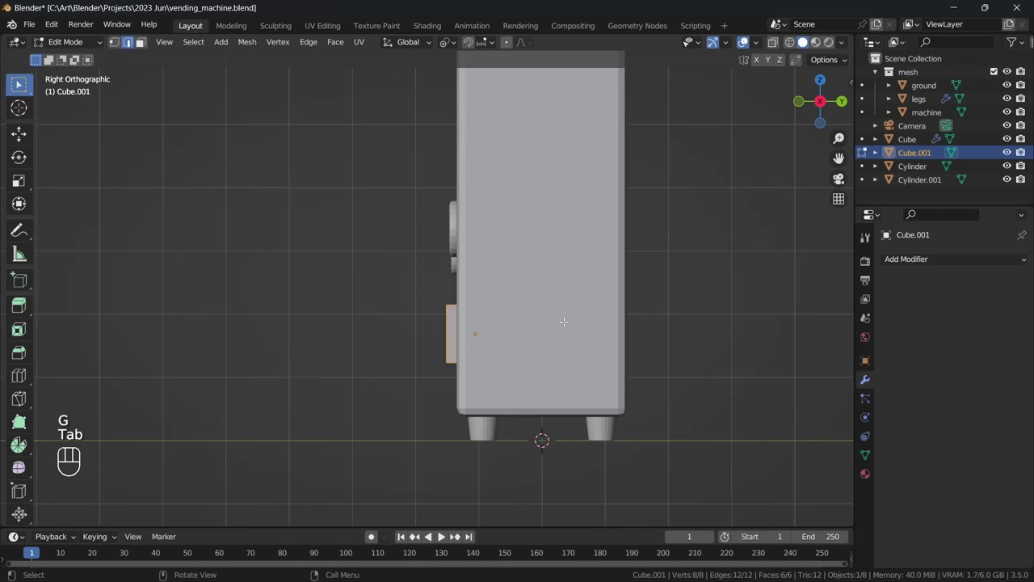
{"action": "key", "text": "alt+z"}
{"action": "key", "text": "1"}
{"action": "left_click_drag", "start_coordinate": [563, 279], "coordinate": [483, 387]}
{"action": "key", "text": "g"}
{"action": "left_click", "coordinate": [600, 324]}
{"action": "middle_click_drag", "start_coordinate": [566, 344], "coordinate": [653, 343]}
Step: Reposition the cube to the right of the dispensing slot in front view and resize it
{"action": "key", "text": "alt+z"}
{"action": "key", "text": "Tab"}
{"action": "left_click", "coordinate": [819, 103]}
{"action": "key", "text": "g"}
{"action": "left_click", "coordinate": [648, 312]}
{"action": "key", "text": "s"}
{"action": "left_click", "coordinate": [598, 315]}
{"action": "middle_click_drag", "start_coordinate": [569, 311], "coordinate": [616, 347]}
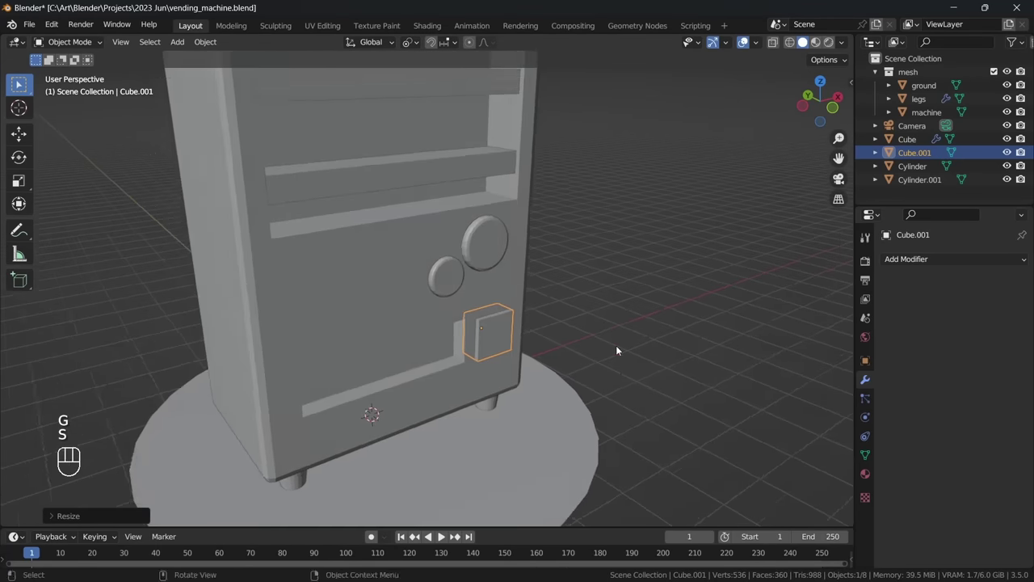
Step: Move the cube along Y to adjust how far it sticks out of the front panel
{"action": "scroll", "coordinate": [610, 343], "scroll_direction": "up", "scroll_amount": 2}
{"action": "key", "text": "Tab"}
{"action": "key", "text": "a"}
{"action": "key", "text": "Tab"}
{"action": "key", "text": "g"}
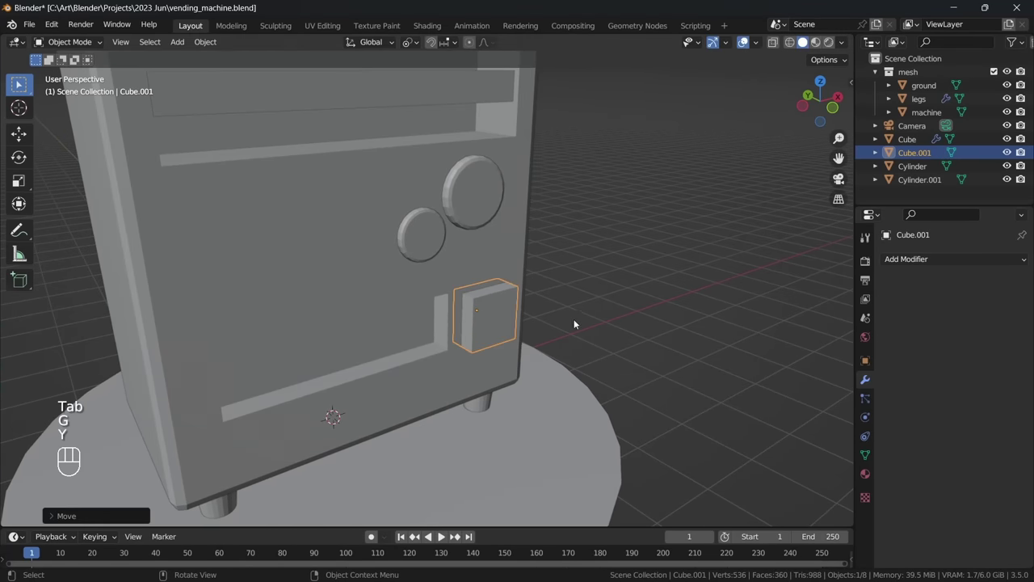
Step: Scale the cube's mesh along Y to adjust its thickness, and resize the whole cube beside the slot
{"action": "key", "text": "Tab"}
{"action": "key", "text": "s"}
{"action": "key", "text": "y"}
{"action": "key", "text": "Tab"}
{"action": "key", "text": "s"}
{"action": "left_click", "coordinate": [617, 312]}
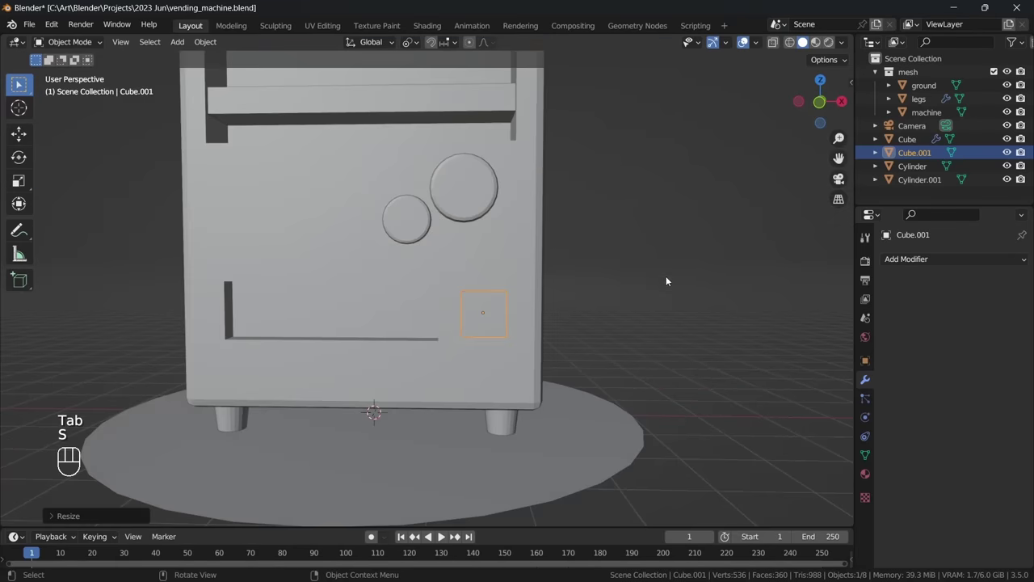